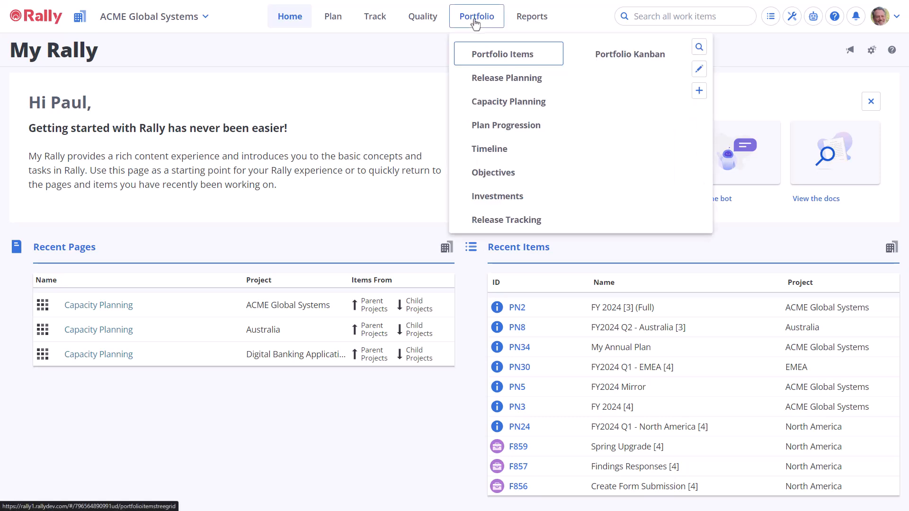
Step: Open the Capacity Planning page and set the project scope to ACME Global Systems
left_click(492, 106)
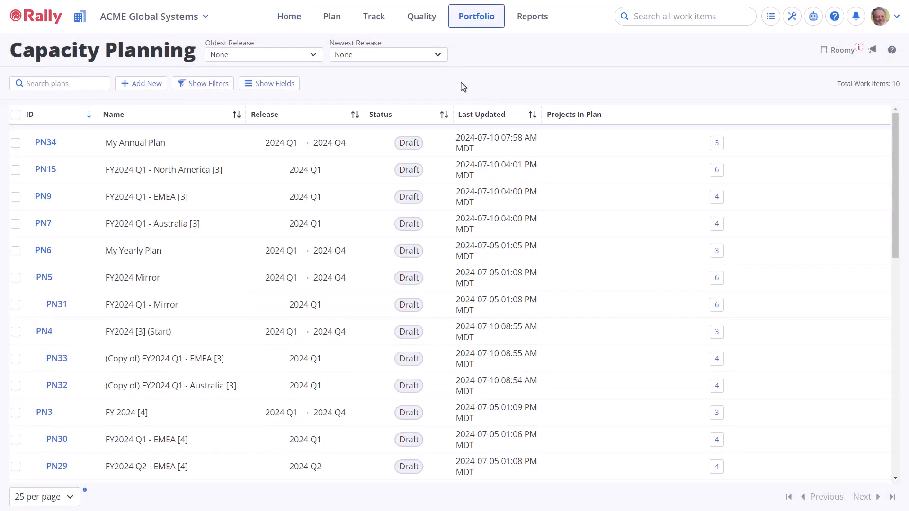
left_click(185, 23)
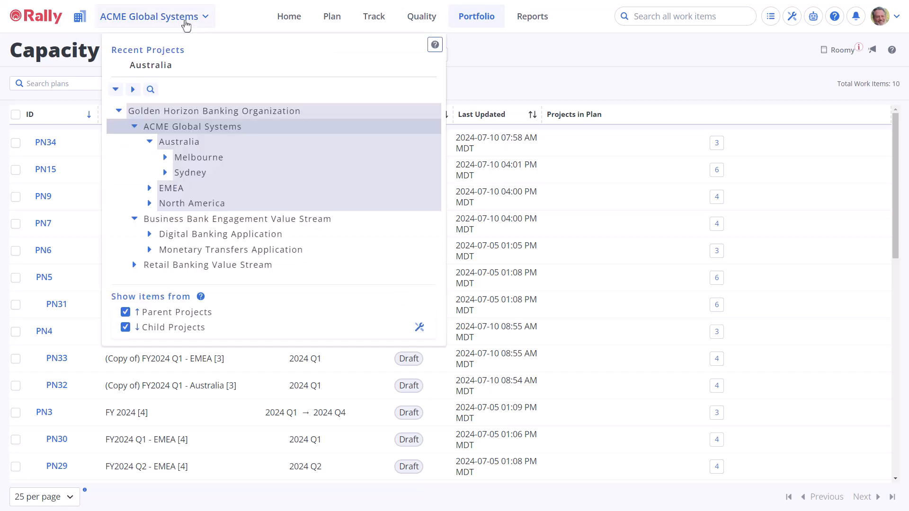
left_click(216, 126)
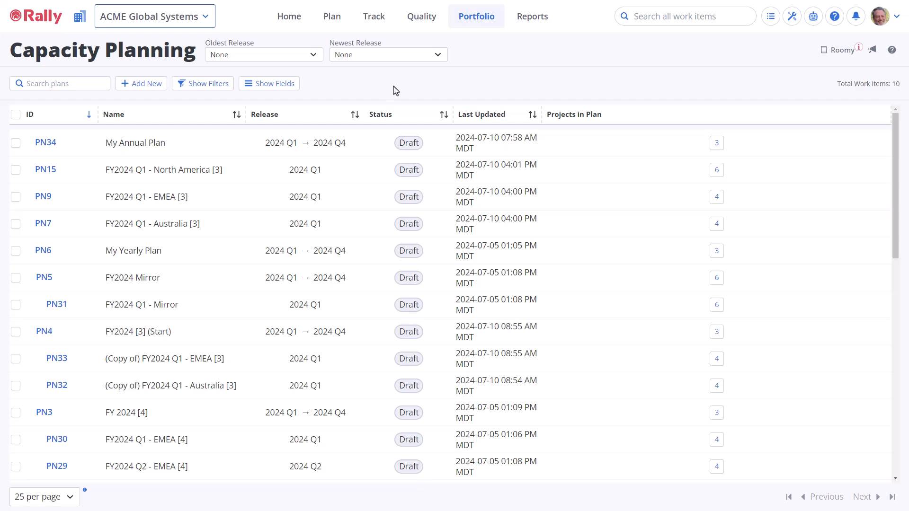
Step: Start a new capacity plan named "My Other Annual Plan" as a Plan of Plans spanning 2024 Q1 to 2024 Q4
left_click(158, 92)
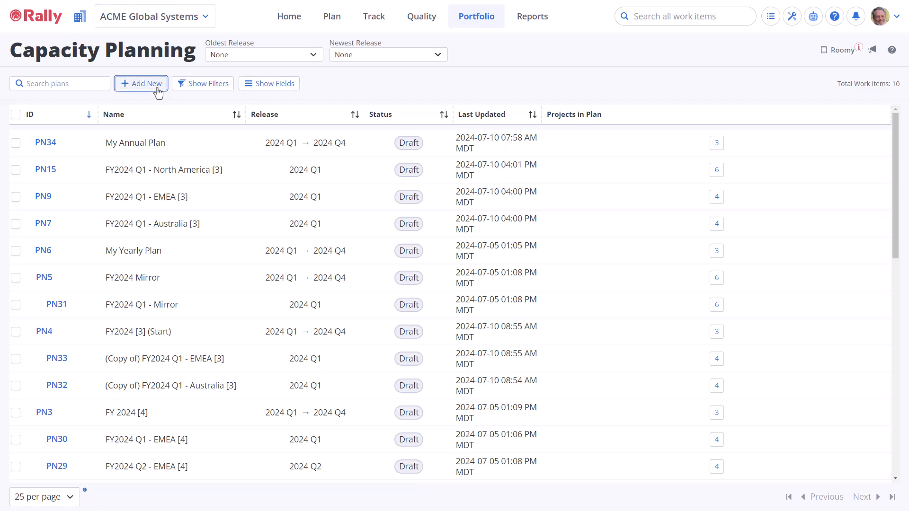
type("My Other Annual Plan")
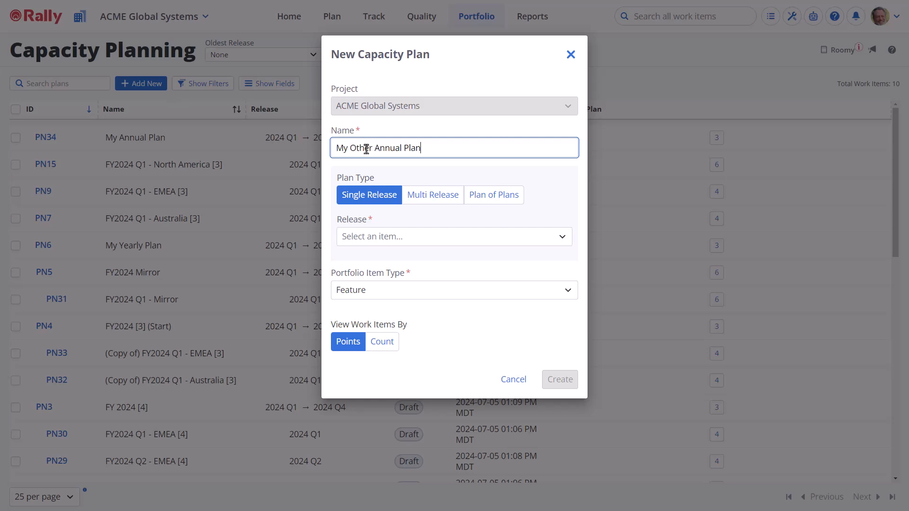
left_click(492, 203)
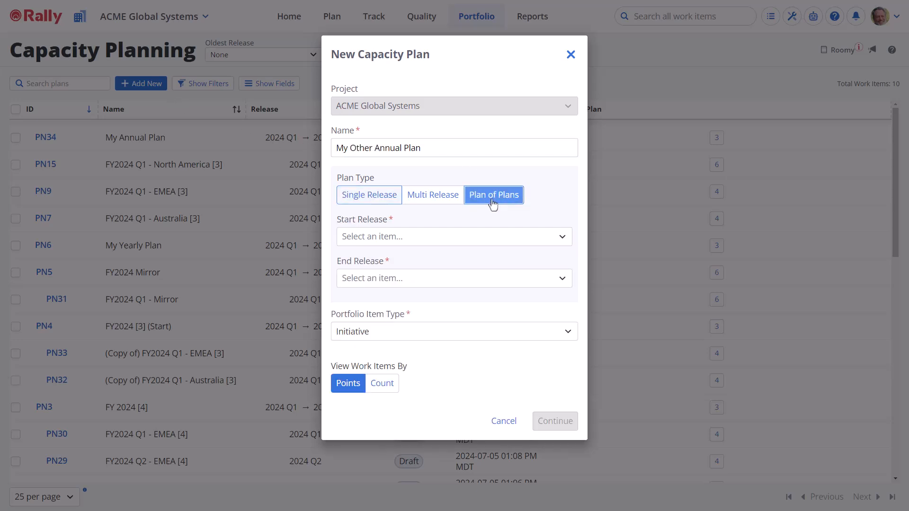
left_click(501, 243)
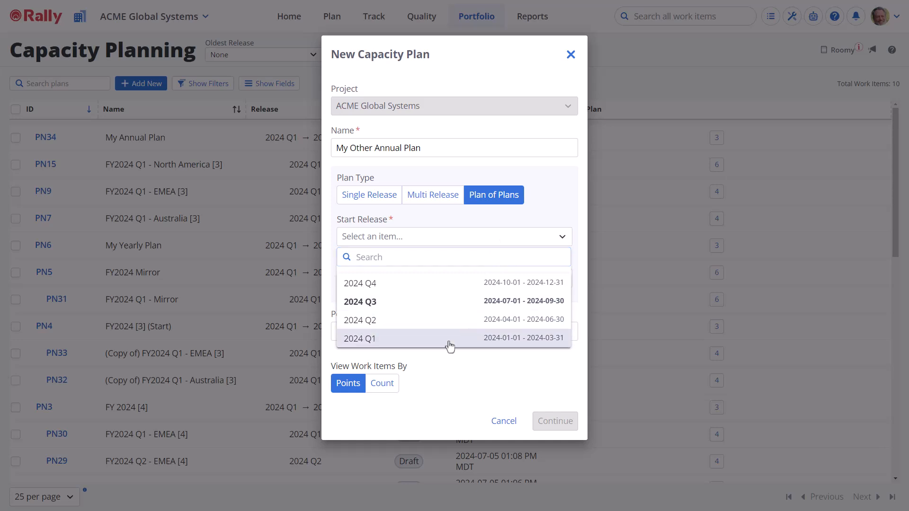
left_click(448, 339)
left_click(455, 283)
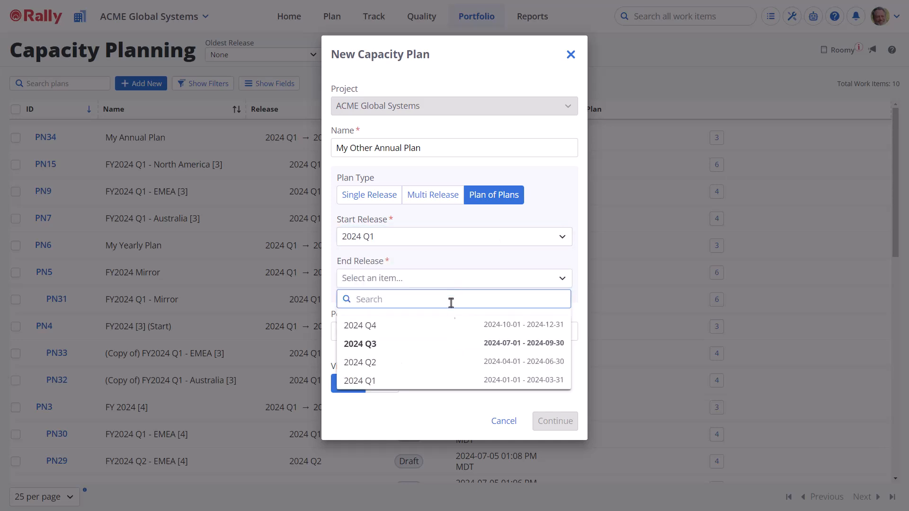
left_click(447, 328)
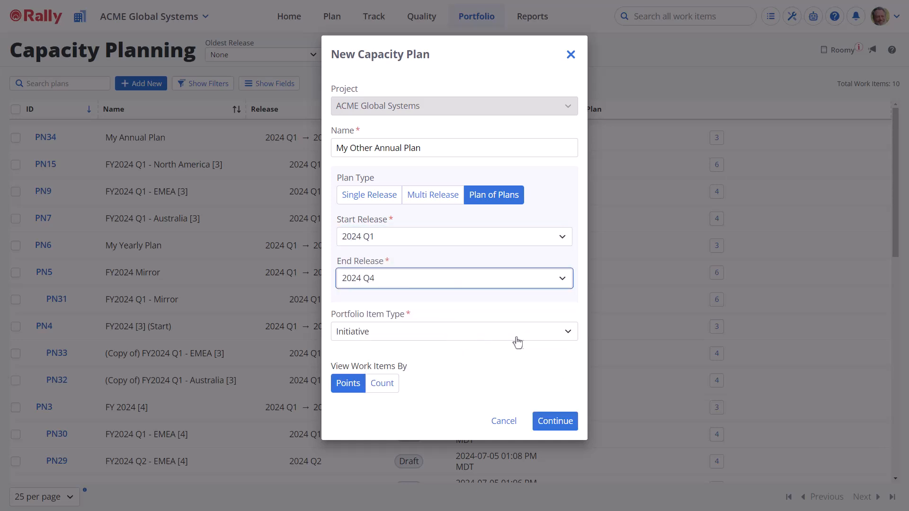
Step: Set the portfolio item type to Initiative, view work items by Points, and create it as a Rollup plan
left_click(535, 339)
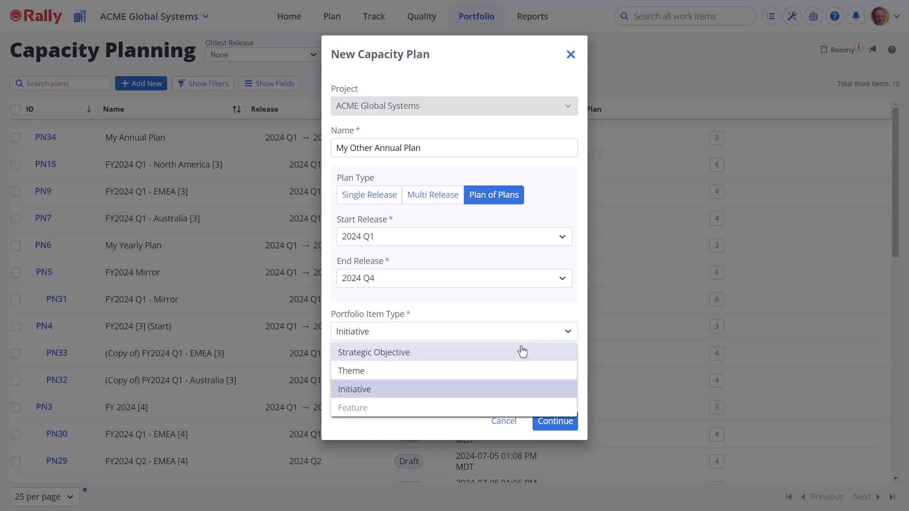
left_click(512, 396)
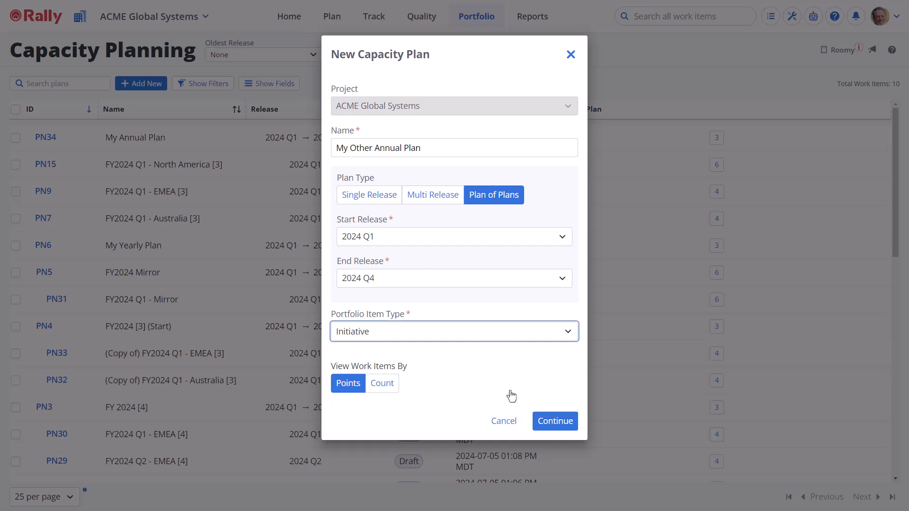
left_click(354, 391)
left_click(555, 423)
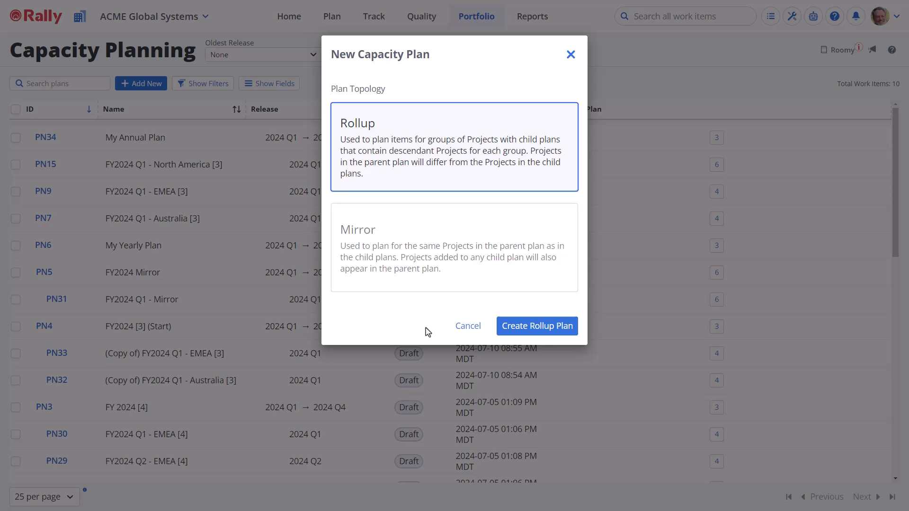
left_click(517, 332)
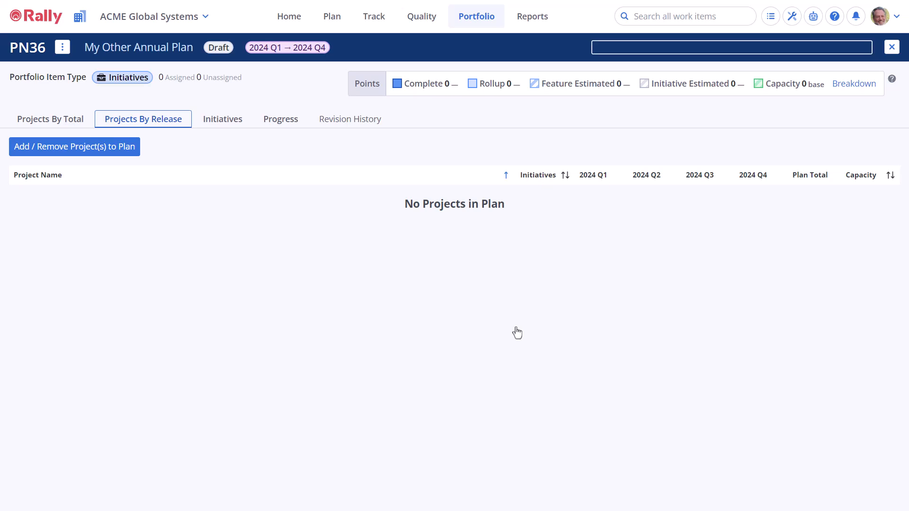
Step: Add the Australia, EMEA and North America projects under ACME Global Systems to the plan
left_click(111, 158)
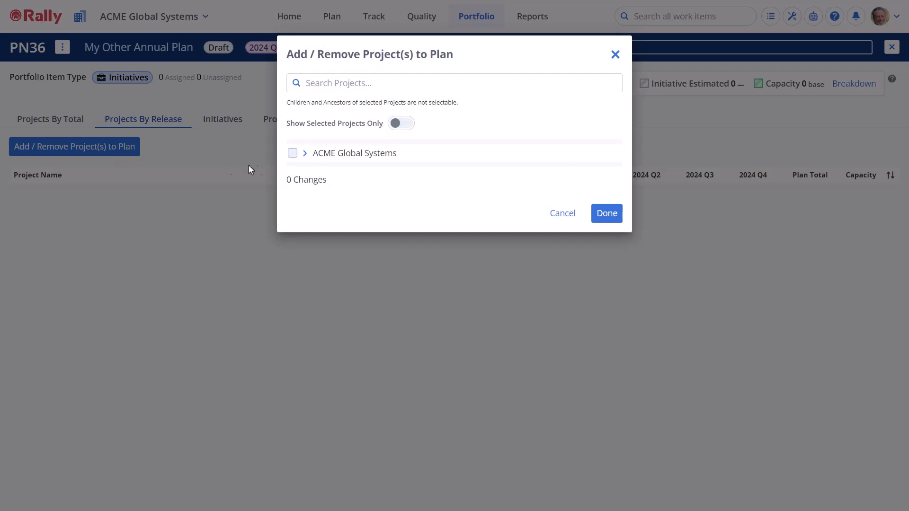
left_click(305, 152)
left_click(292, 172)
left_click(293, 189)
left_click(293, 207)
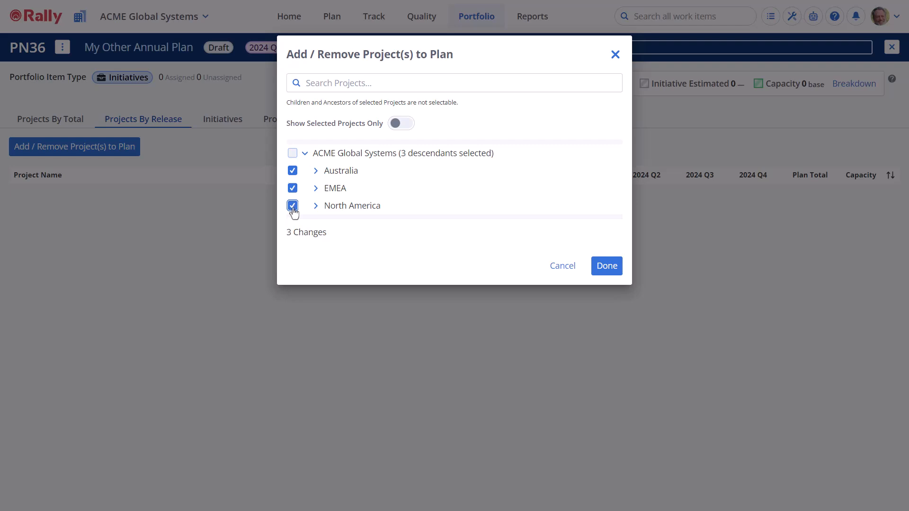
left_click(606, 270)
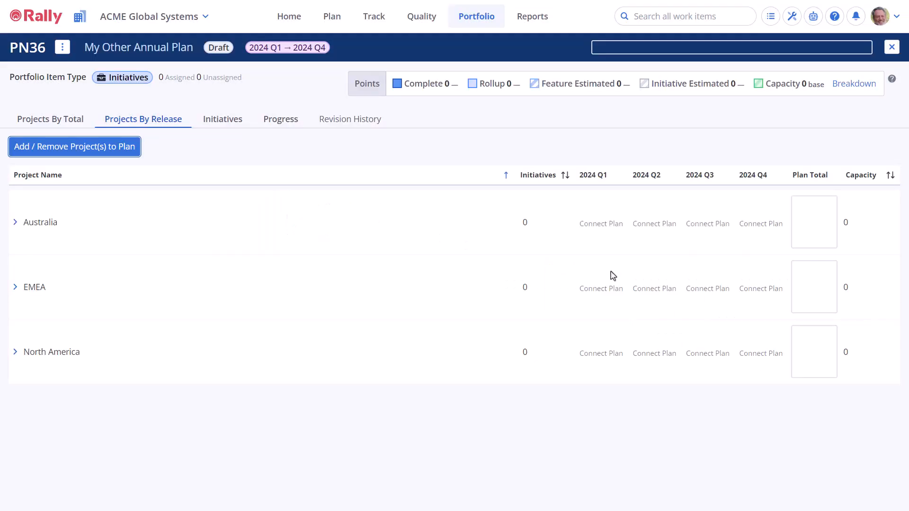
Step: Set the project capacities to 800 for Australia, 900 for EMEA and 1000 for North America
left_click(847, 224)
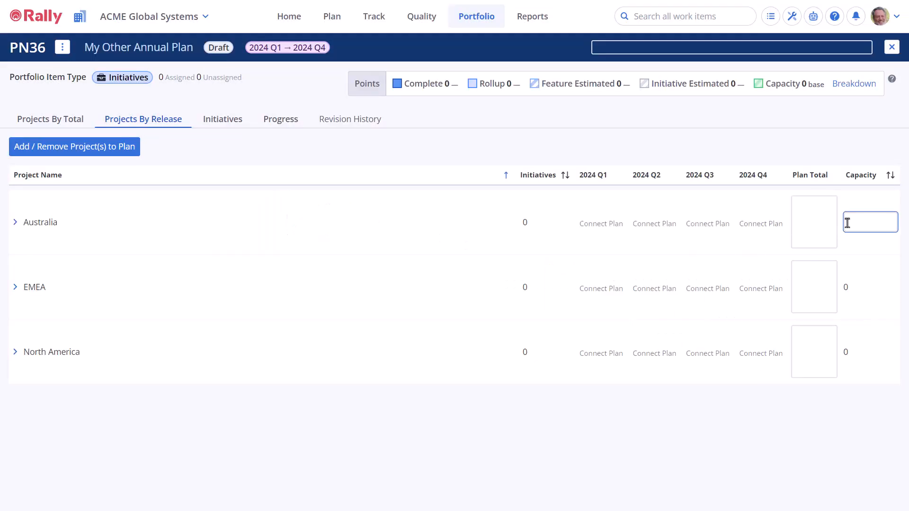
type("800")
left_click(865, 285)
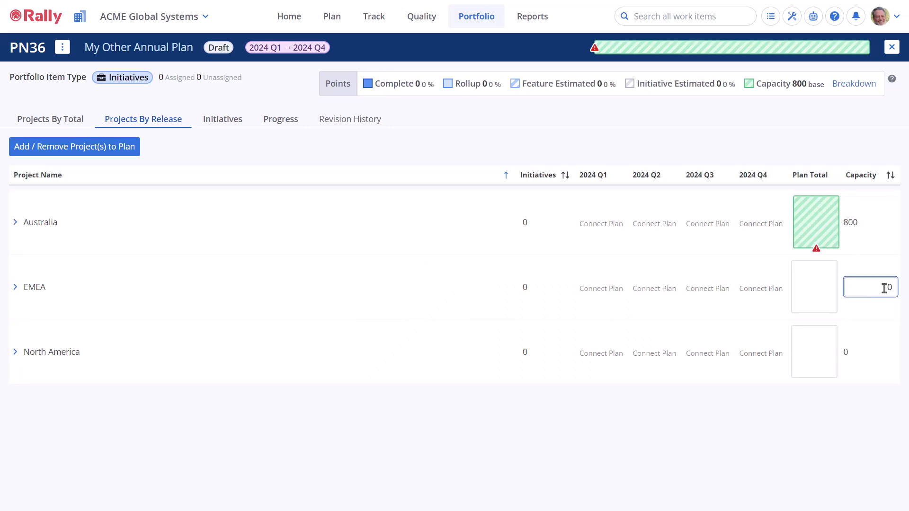
key("BackSpace")
type("900")
left_click(874, 355)
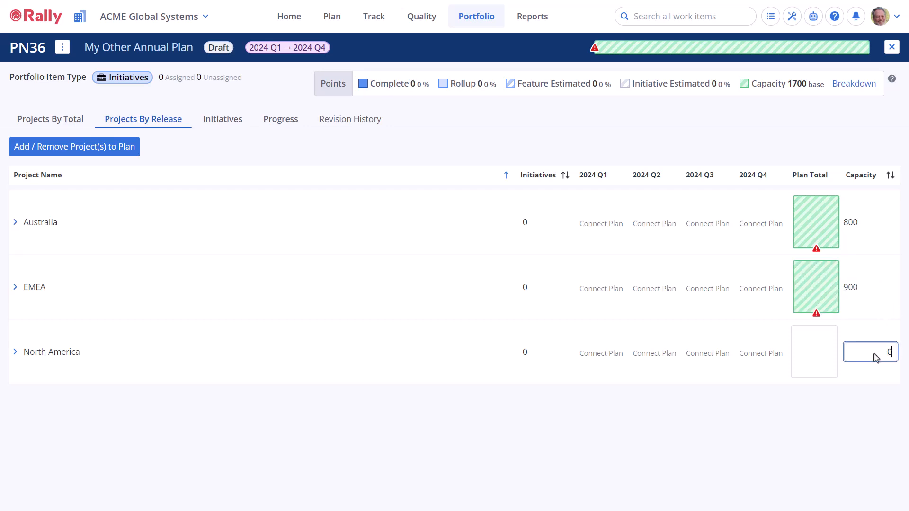
key("BackSpace")
type("100")
type("000")
key("Return")
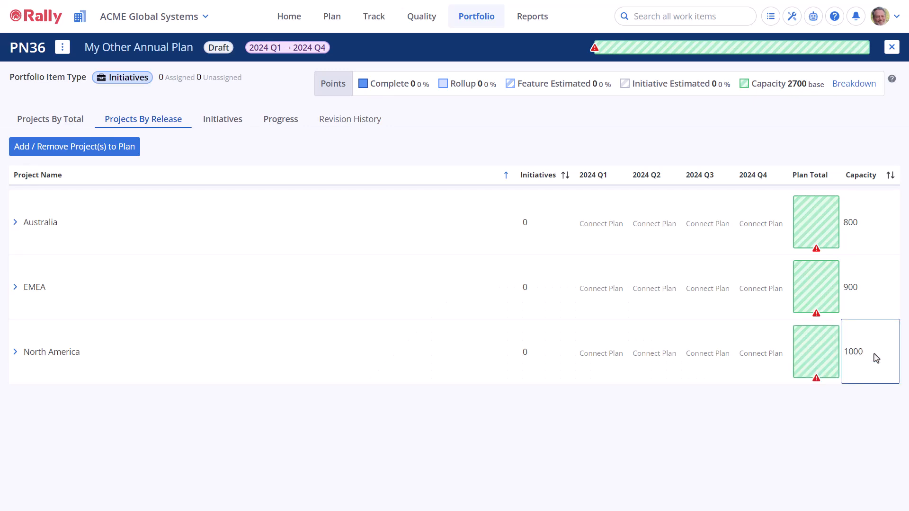
left_click(862, 411)
Step: Connect the existing plan "FY2024 Q1 - Australia [3]" to Australia's 2024 Q1, add all suggested initiatives, and review them under Australia
left_click(592, 230)
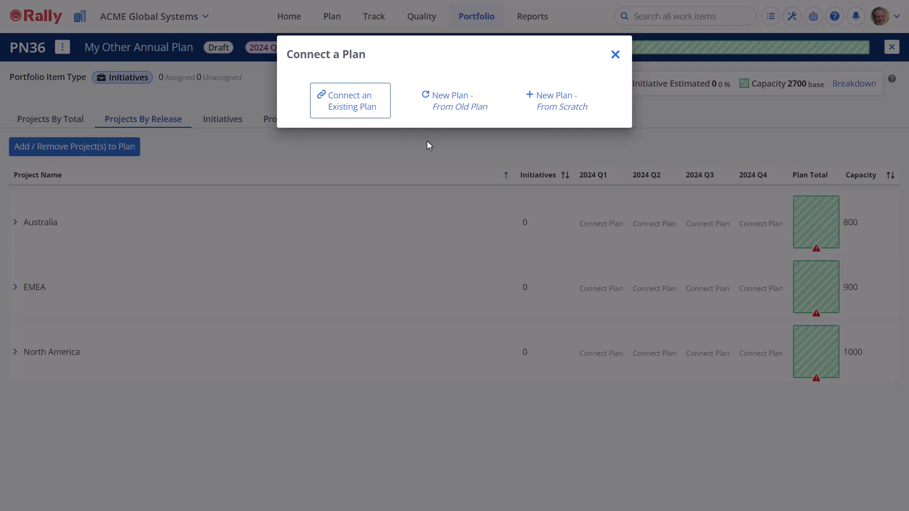
left_click(374, 110)
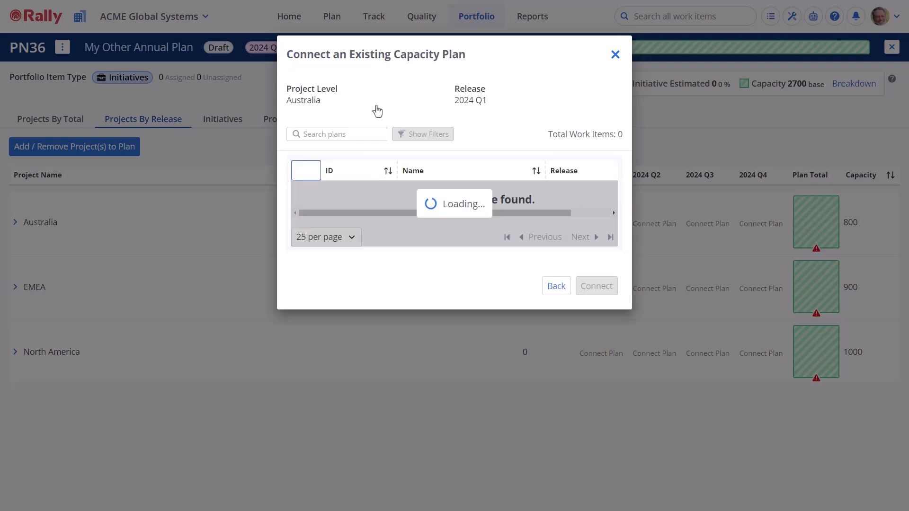
left_click(305, 194)
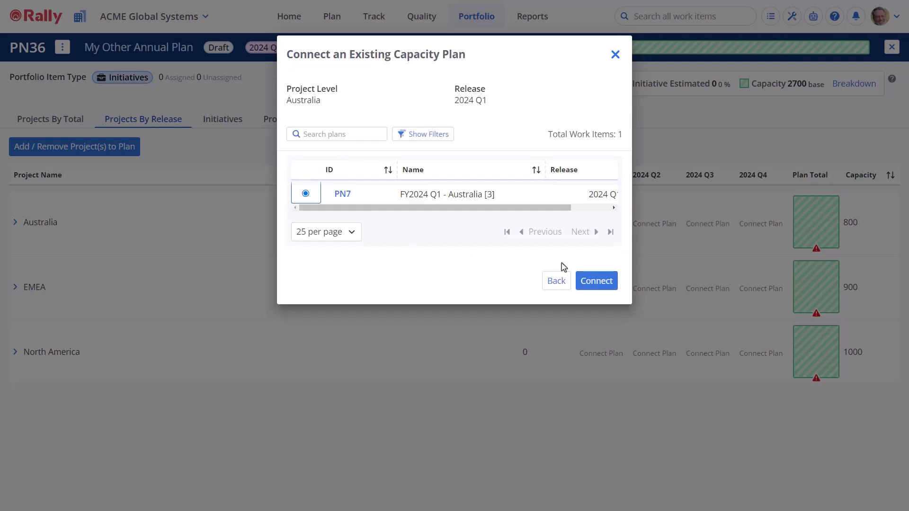
left_click(595, 286)
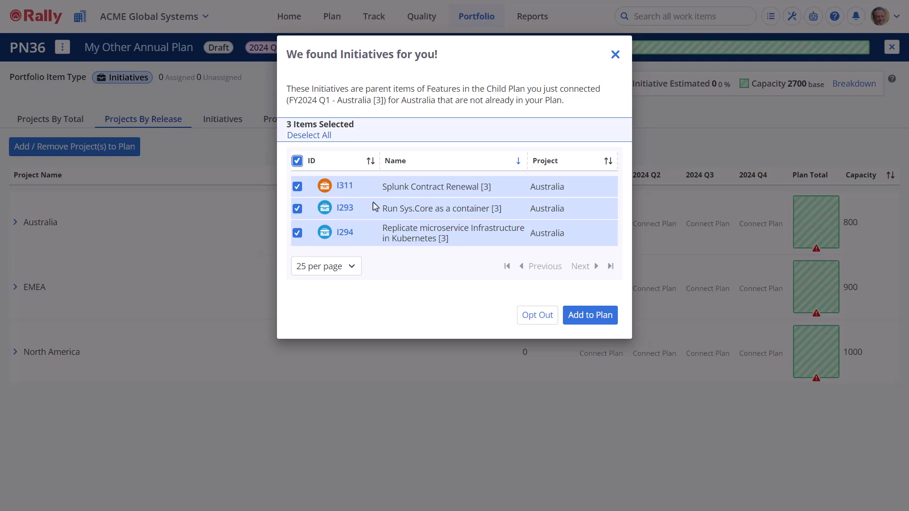
left_click(587, 321)
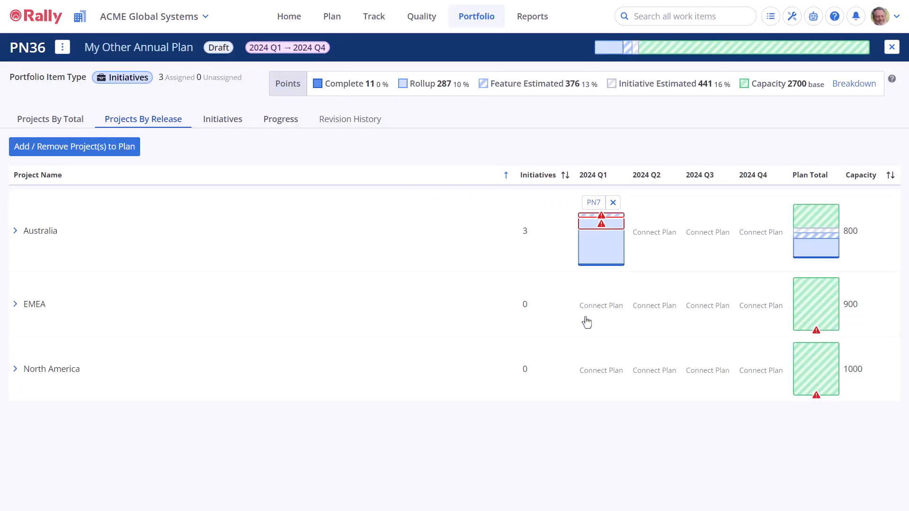
left_click(15, 234)
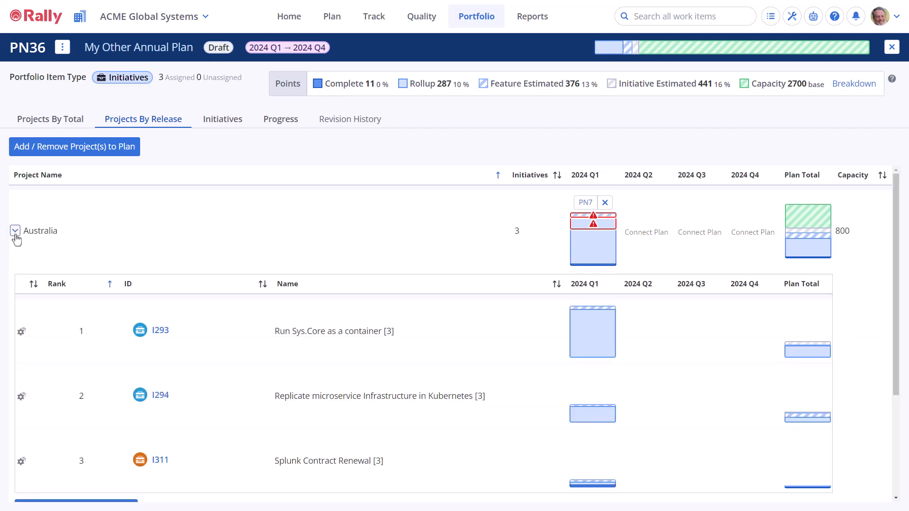
left_click(15, 231)
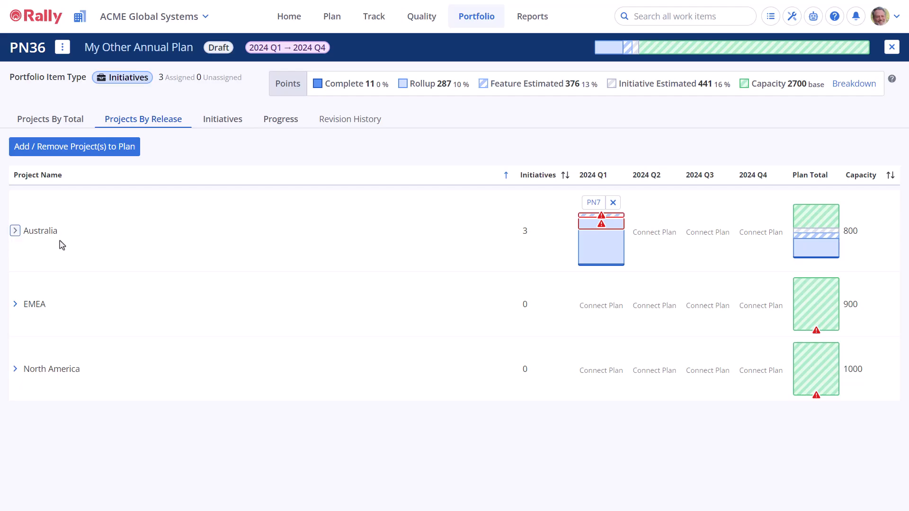
Step: Connect the existing plan "FY2024 Q1 - EMEA [3]" to EMEA's 2024 Q1 and add all suggested initiatives to the plan
left_click(597, 308)
left_click(350, 109)
left_click(305, 194)
left_click(595, 282)
left_click(297, 169)
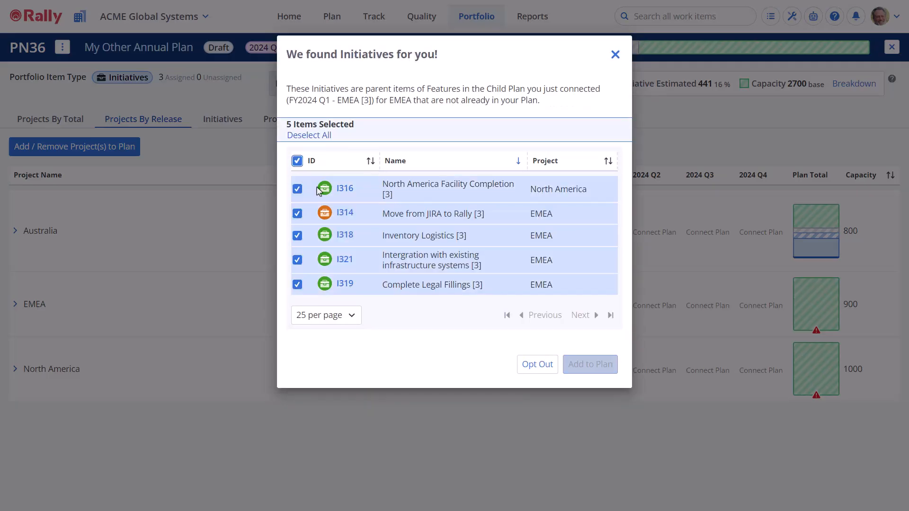
left_click(589, 365)
Step: Connect the existing plan "FY2024 Q1 - North America [3]" to North America's 2024 Q1 and add all suggested initiatives
left_click(595, 392)
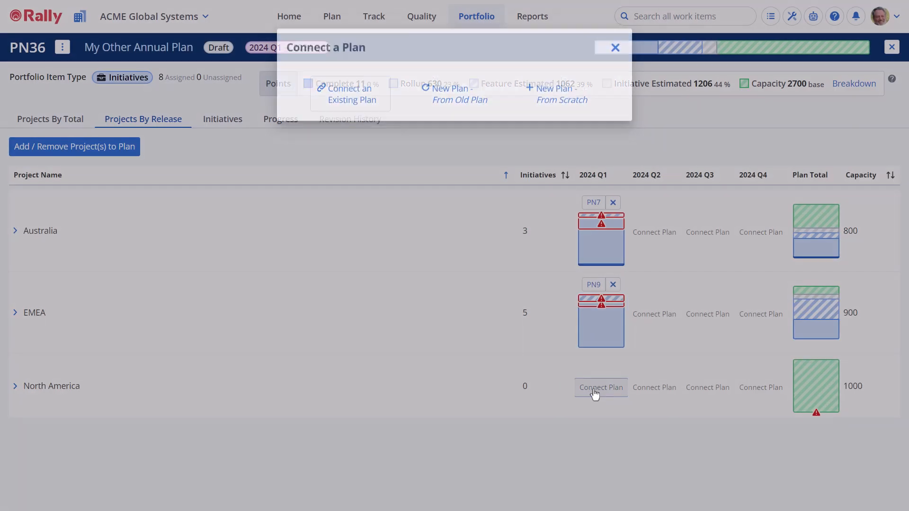
left_click(359, 116)
left_click(306, 195)
left_click(591, 279)
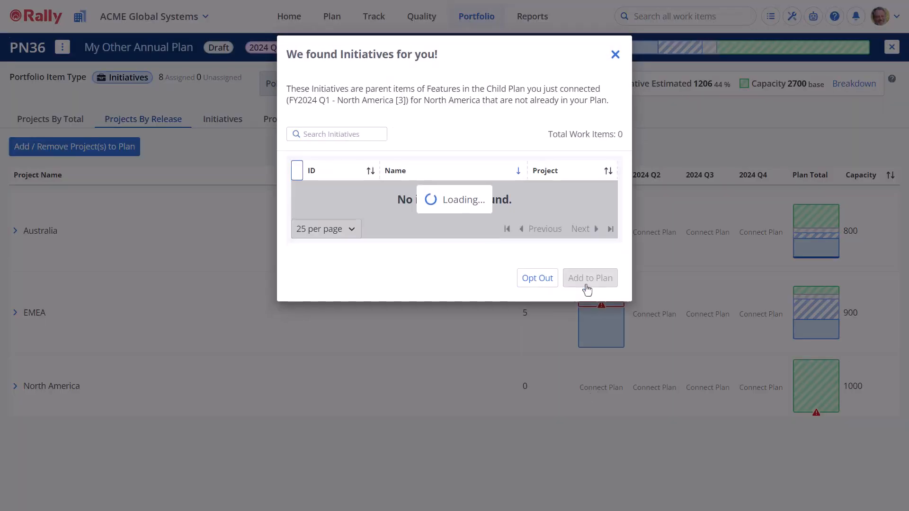
left_click(297, 169)
left_click(589, 367)
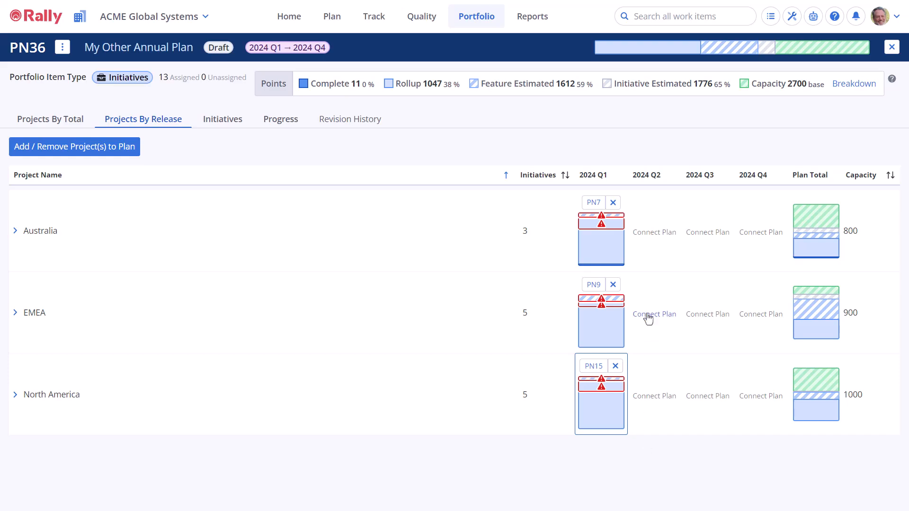
Step: Create and connect a new plan for Australia's 2024 Q2 from the old plan "FY2024 Q1 - Australia [3]"
left_click(649, 241)
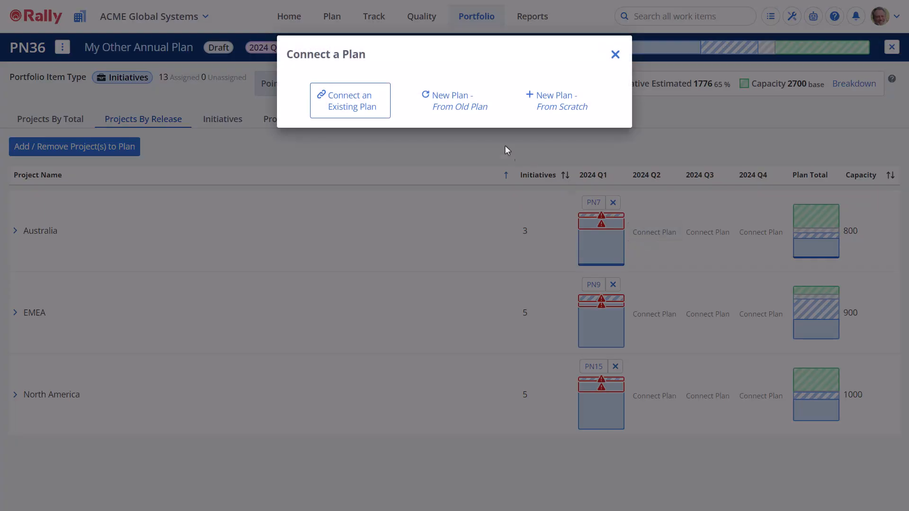
left_click(460, 115)
scroll(450, 319, "down", 3)
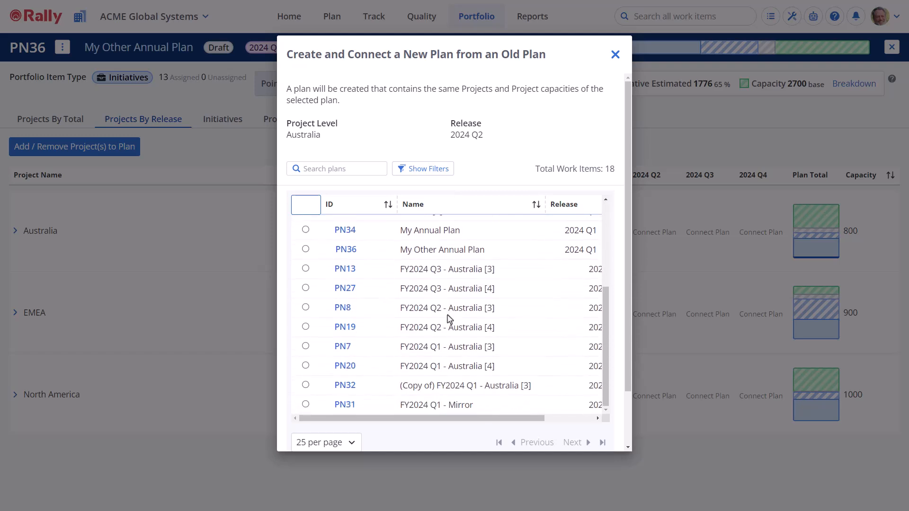
left_click(305, 347)
scroll(400, 386, "down", 2)
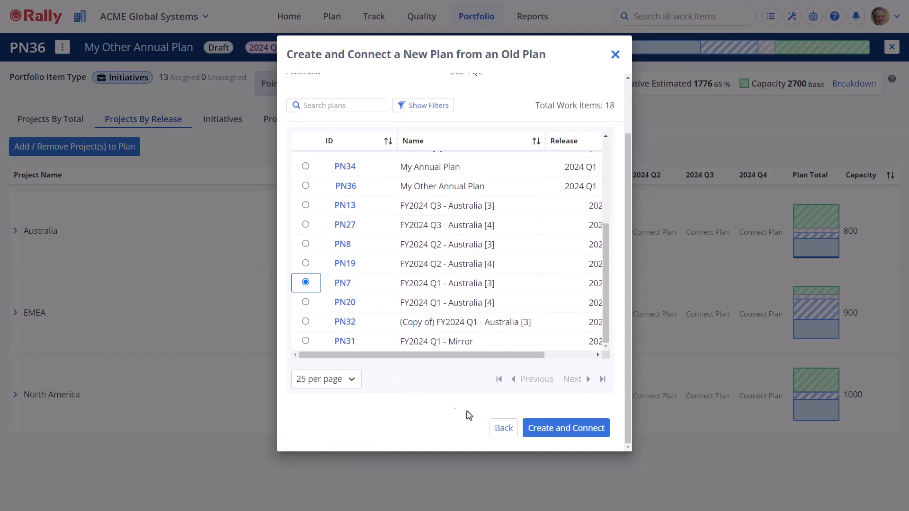
left_click(557, 431)
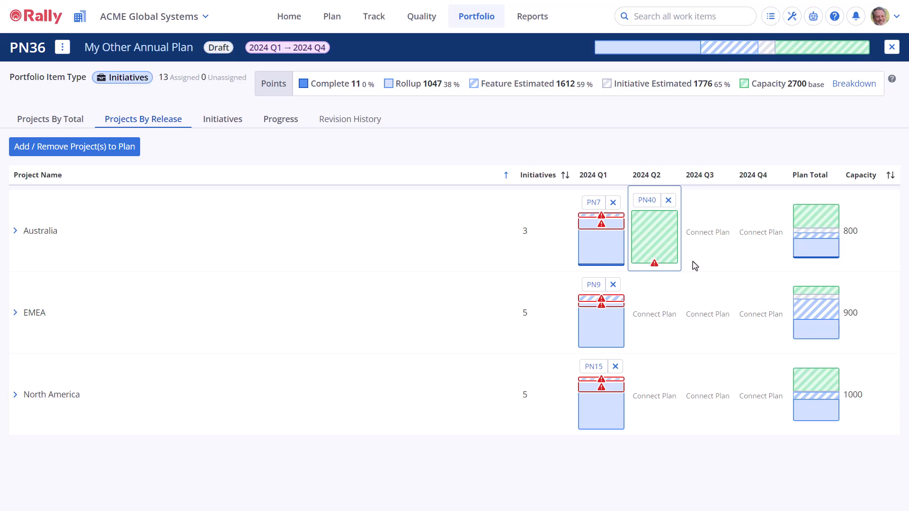
Step: Create and connect a new plan for Australia's 2024 Q3 from the old plan "FY2024 Q1 - Australia [3]"
left_click(702, 241)
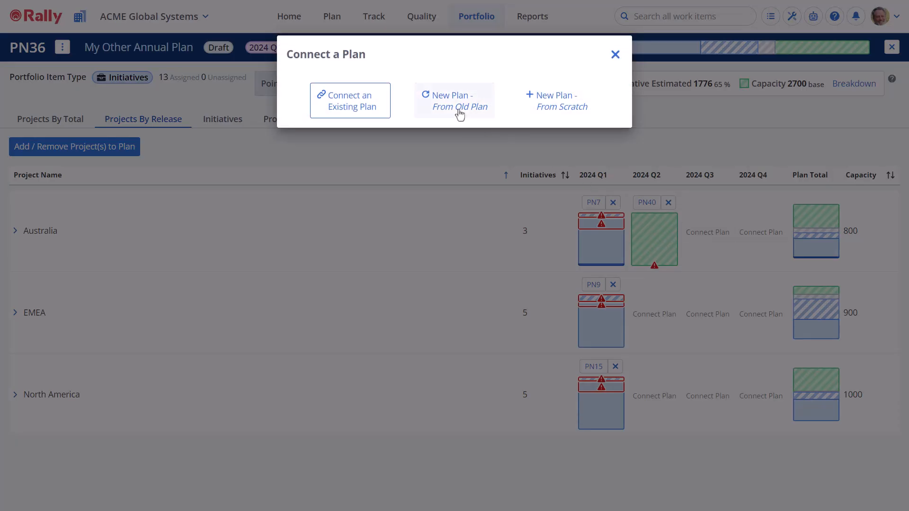
left_click(458, 114)
scroll(410, 338, "down", 3)
scroll(379, 343, "down", 2)
left_click(306, 345)
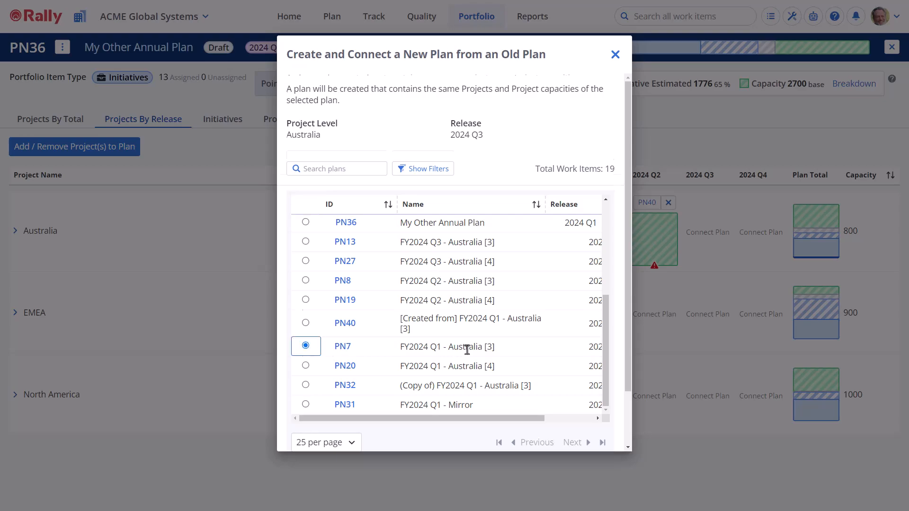
scroll(465, 349, "down", 2)
left_click(563, 429)
Step: Create and connect a new plan for Australia's 2024 Q4 from the old plan "FY2024 Q1 - Australia [3]"
left_click(752, 243)
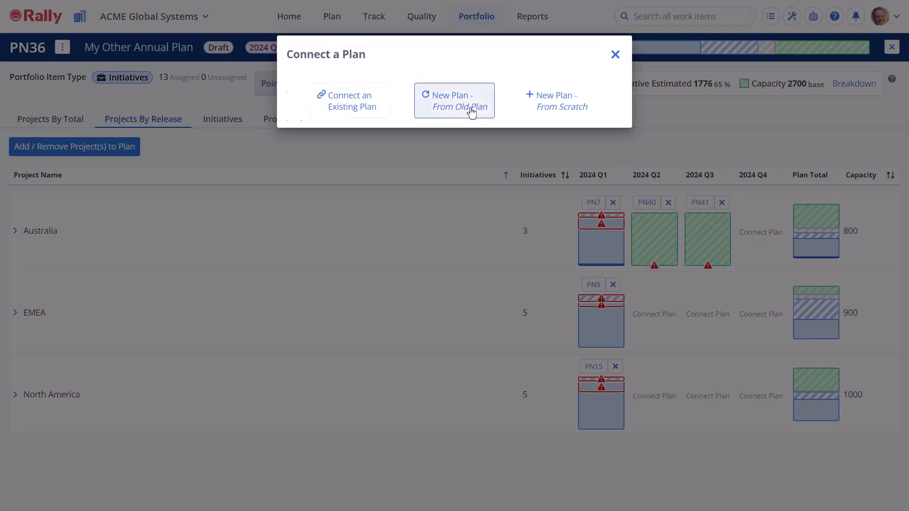
left_click(468, 110)
scroll(412, 321, "down", 4)
left_click(306, 347)
scroll(310, 344, "down", 2)
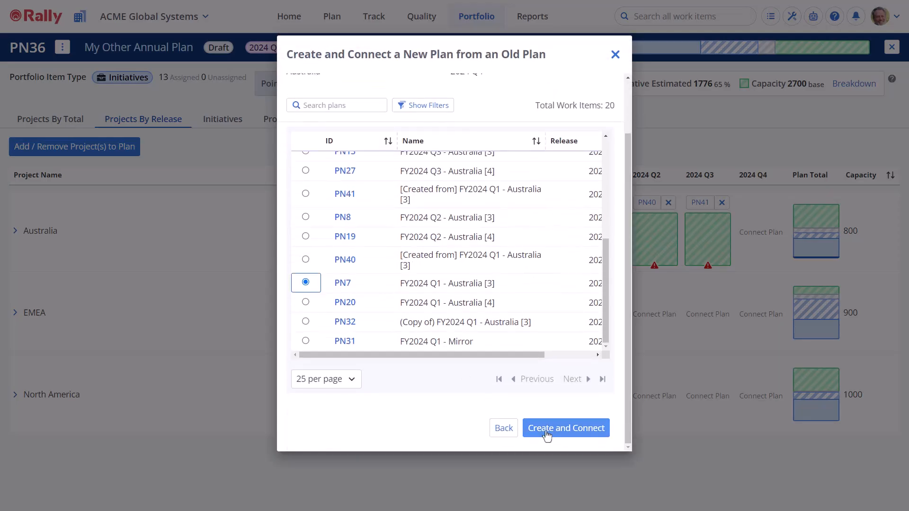
left_click(561, 430)
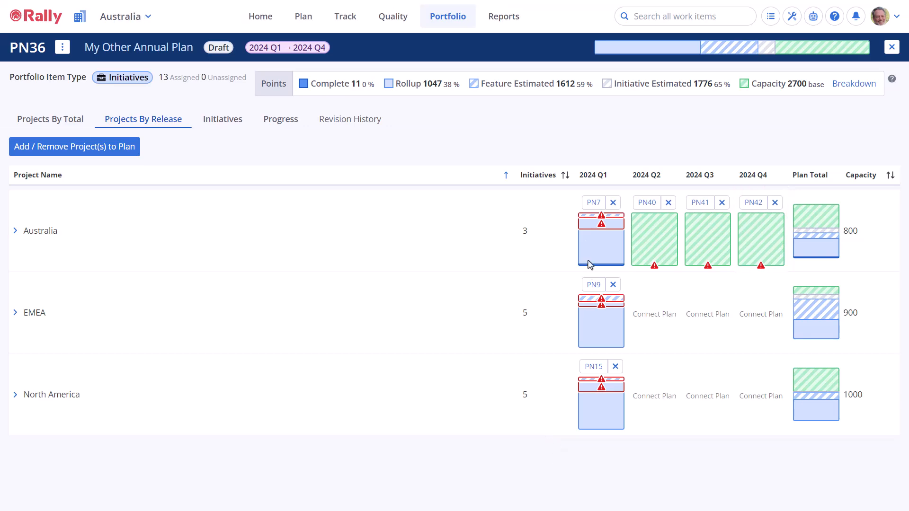
Step: In Australia's connected 2024 Q1 plan, move Opera's feature "Renew Contract [3]" to the plan "Australia - Q2" and close the child plan
left_click(590, 206)
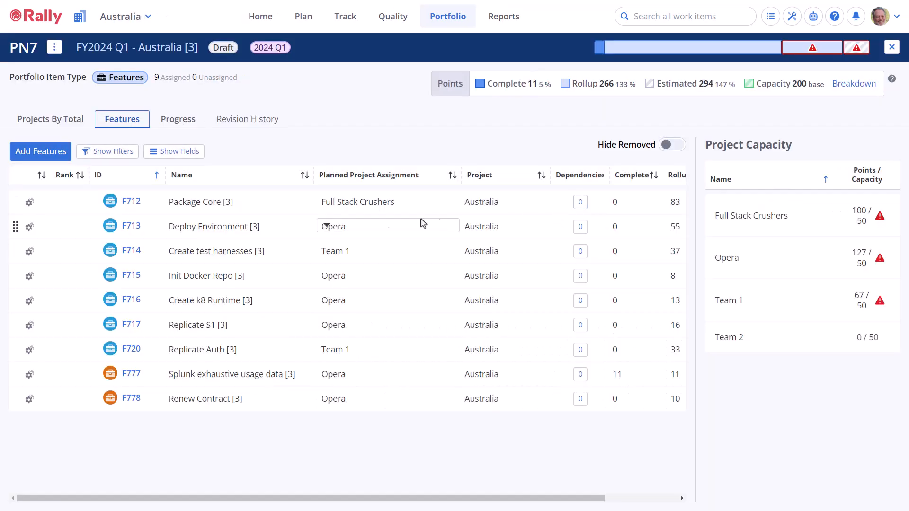
left_click(63, 127)
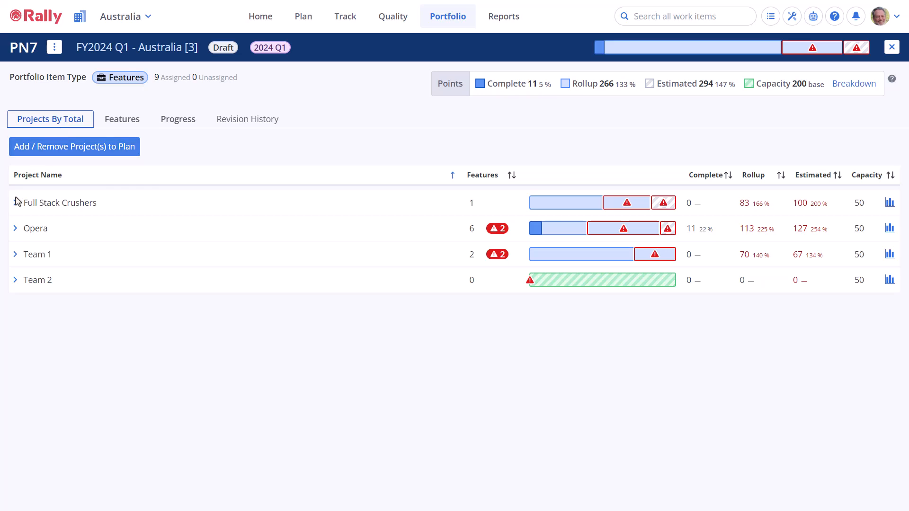
left_click(15, 229)
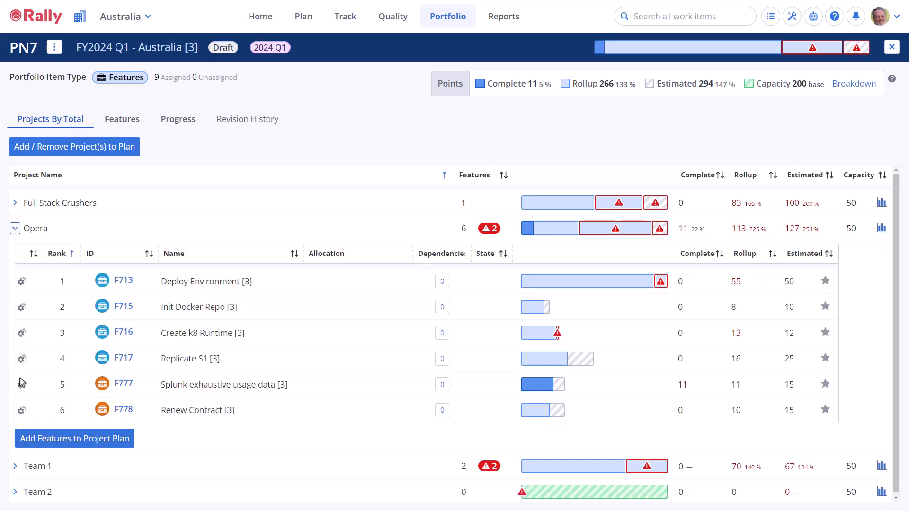
left_click(22, 411)
left_click(57, 486)
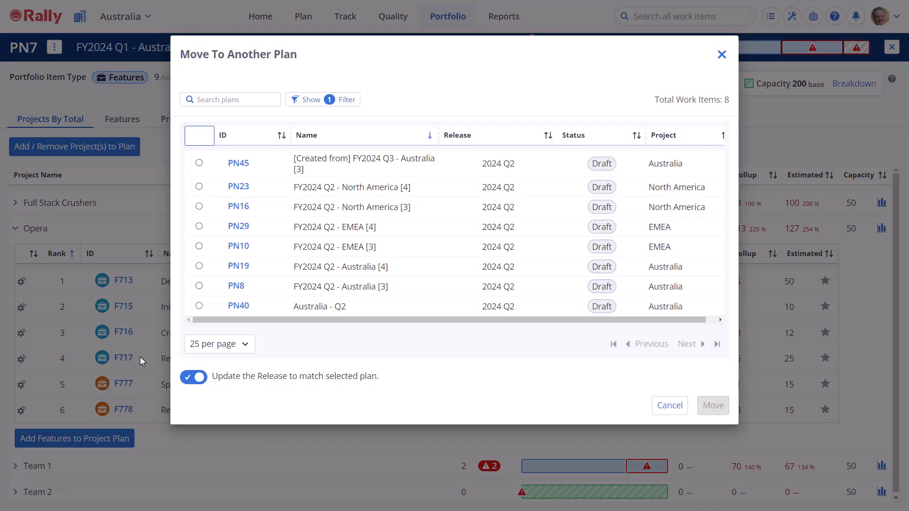
left_click(199, 306)
left_click(712, 407)
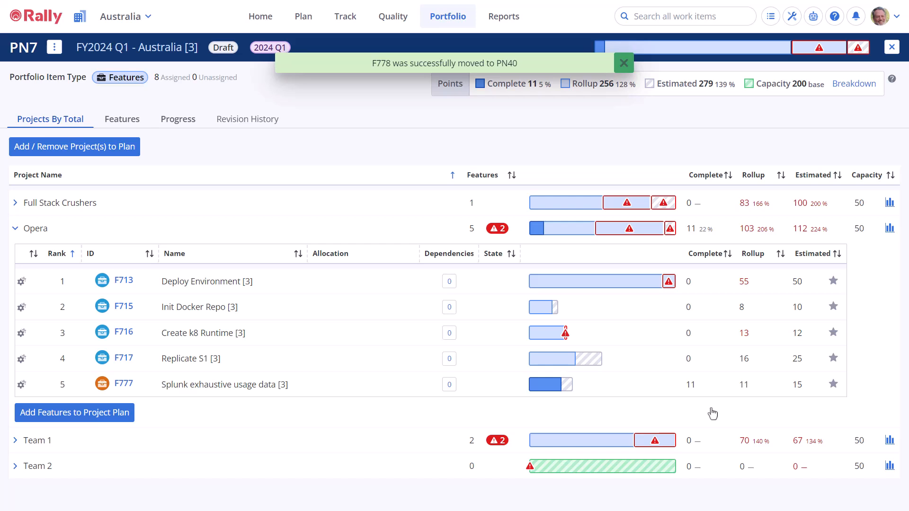
left_click(892, 47)
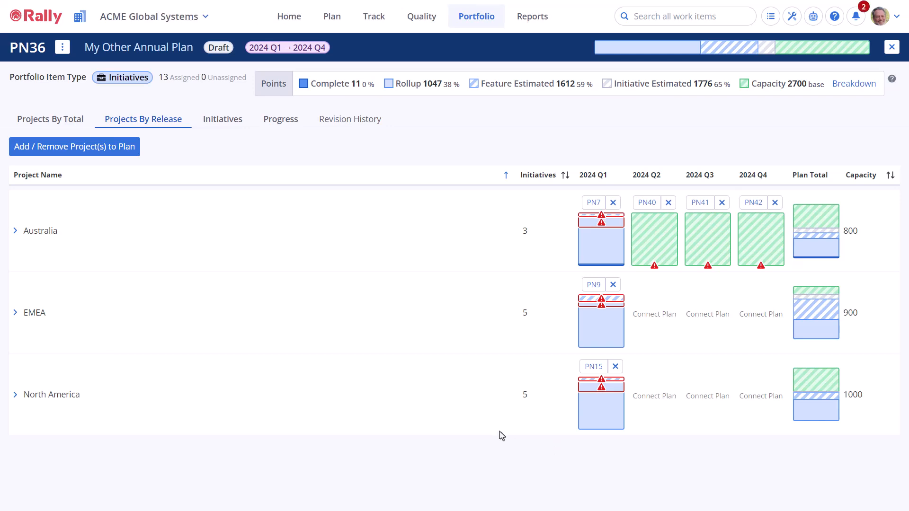
Step: Review the initiatives assigned to Australia, EMEA and North America in the annual plan's project totals
left_click(72, 127)
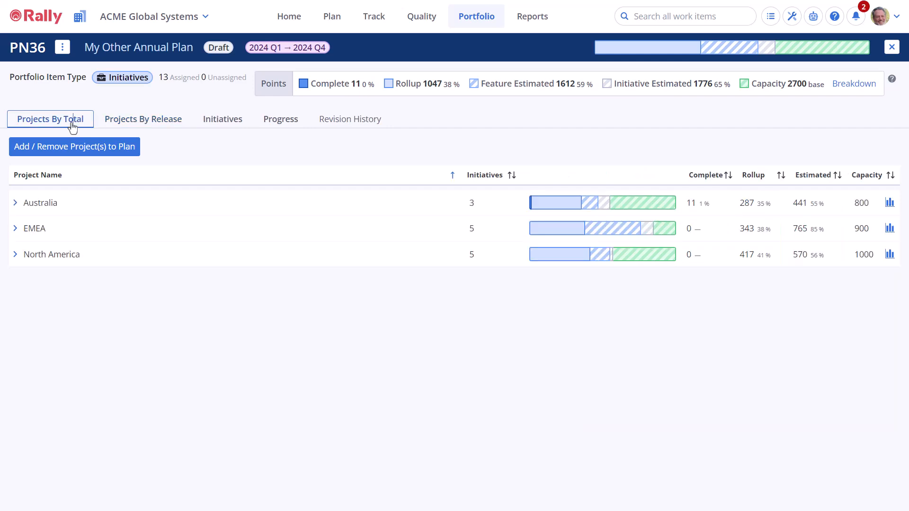
left_click(15, 203)
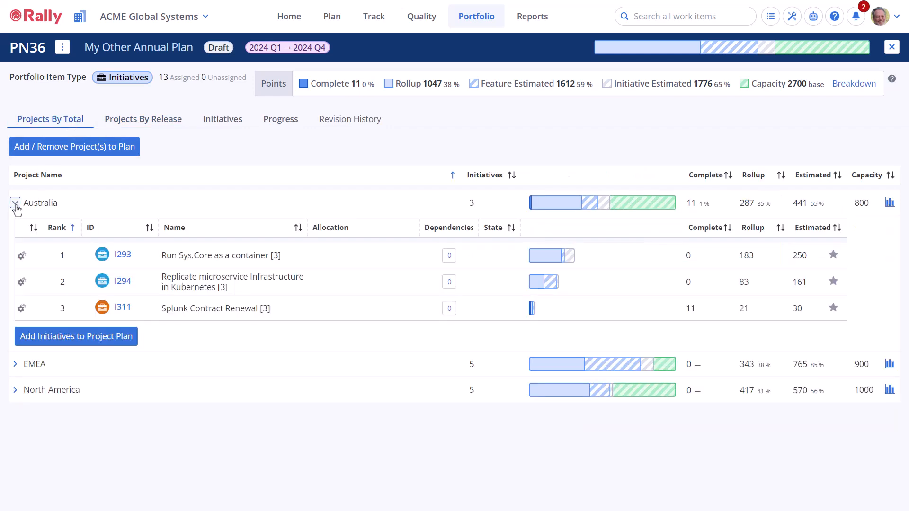
left_click(15, 371)
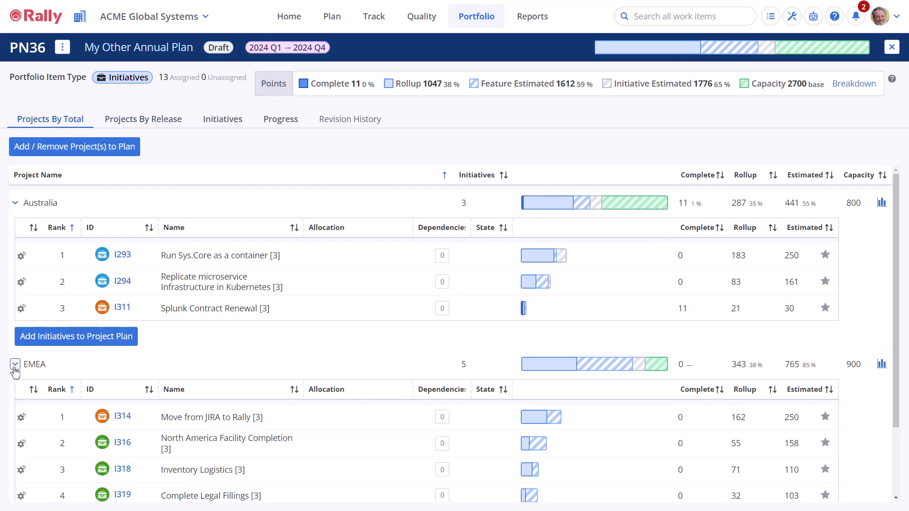
scroll(15, 373, "down", 2)
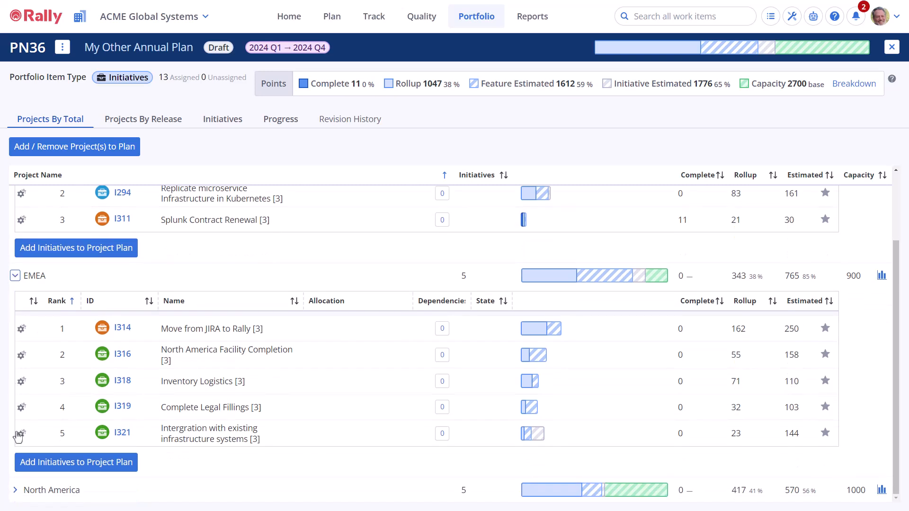
left_click(15, 491)
scroll(14, 497, "down", 4)
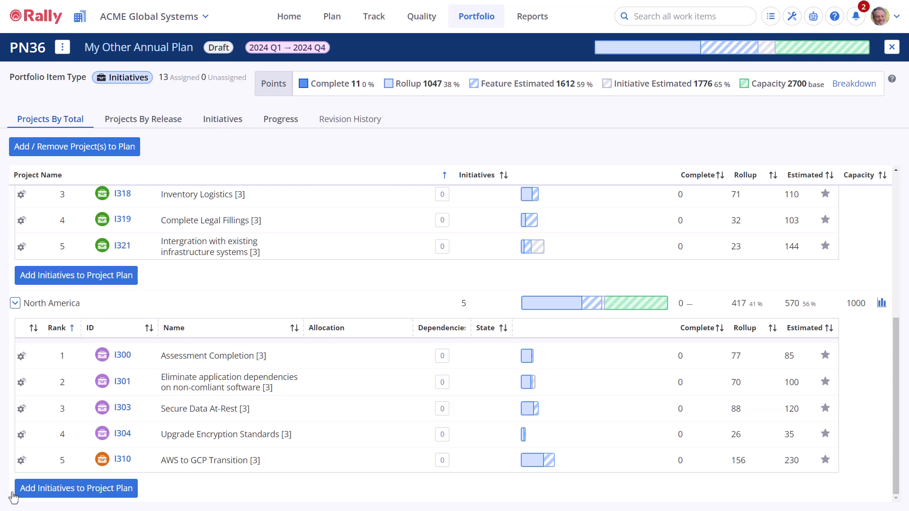
scroll(14, 497, "up", 6)
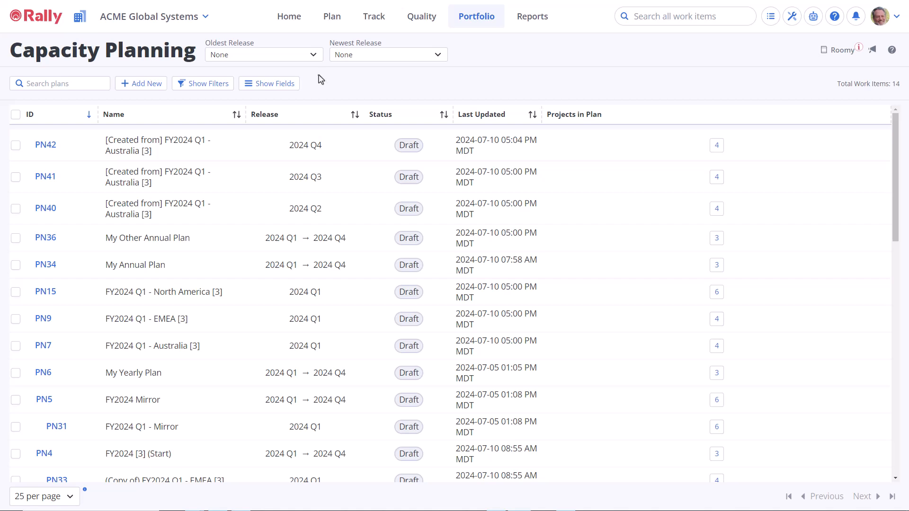
Step: Switch the project scope from ACME Global Systems to its child project Australia
left_click(190, 22)
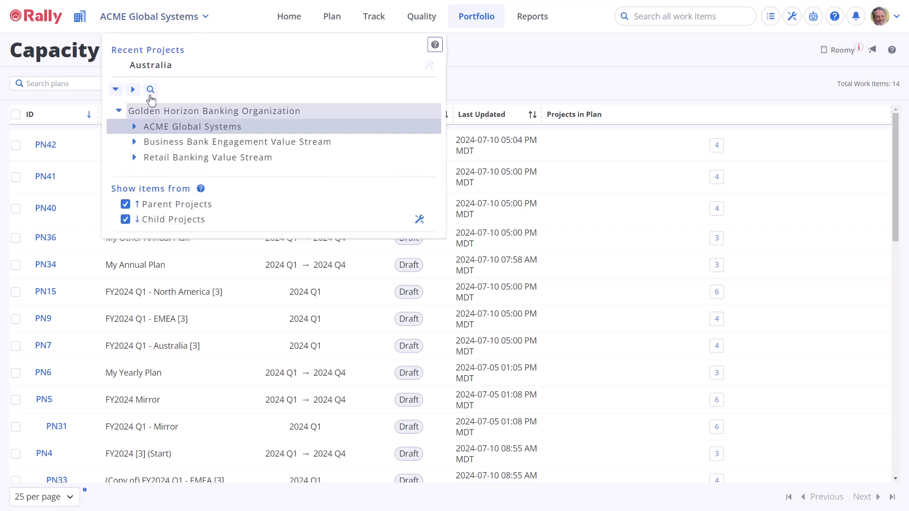
left_click(134, 126)
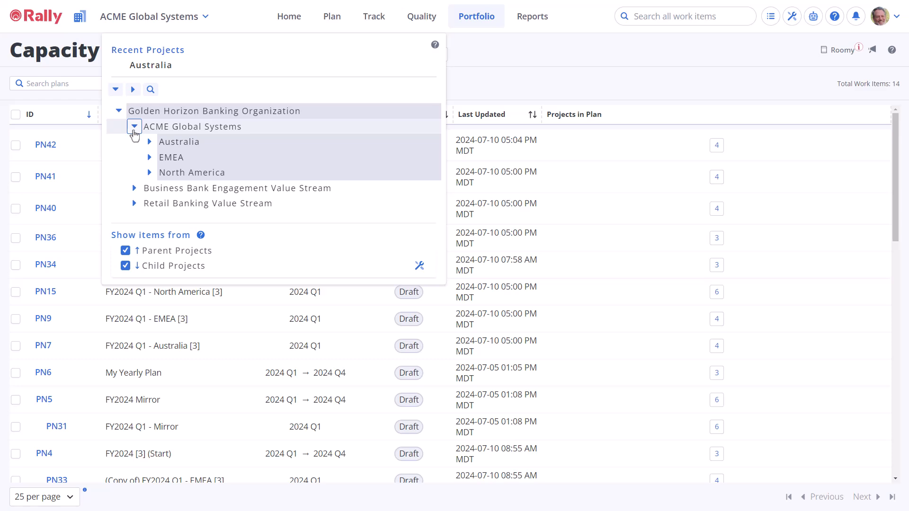
left_click(166, 142)
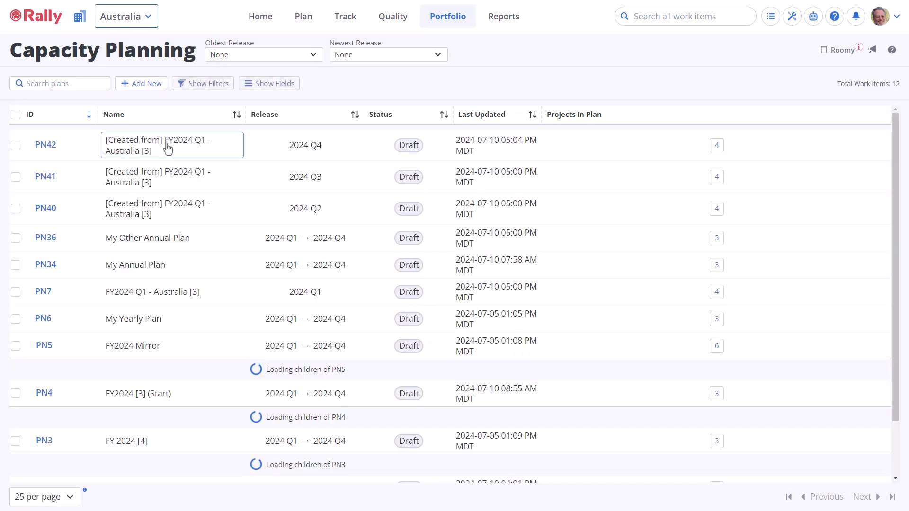
Step: Start a new capacity plan named "My Mirror Plan" as a Plan of Plans running from 2024 Q1 to 2024 Q4
left_click(156, 86)
type("My Mirror Plan")
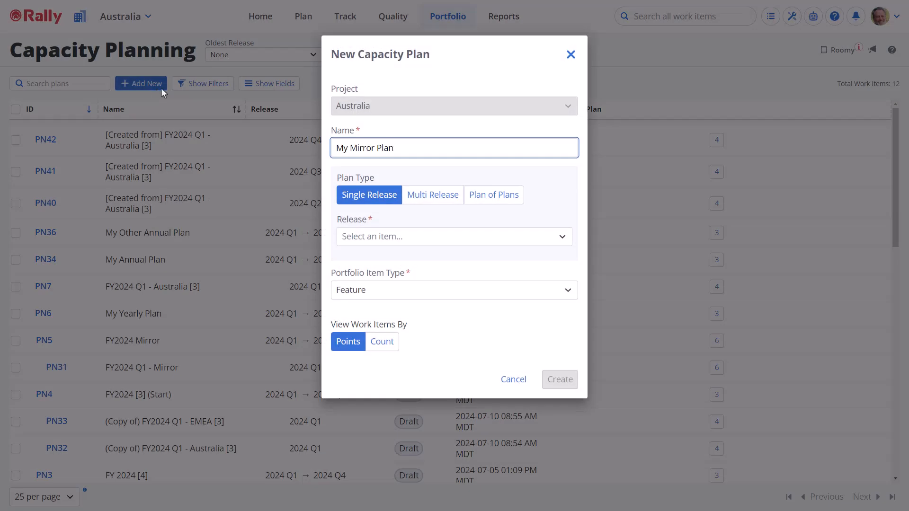
left_click(476, 202)
left_click(470, 242)
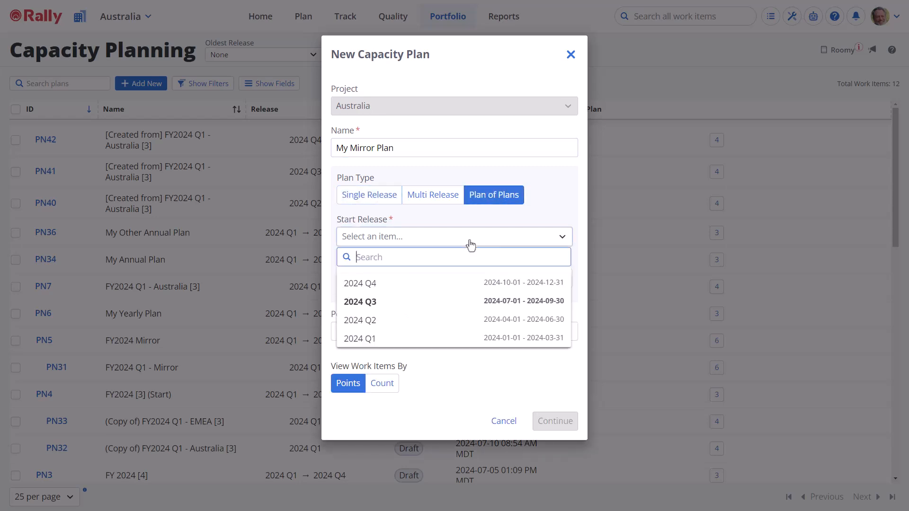
left_click(414, 339)
left_click(421, 283)
Step: Keep Initiative as the new plan's portfolio item type and create it with the Mirror topology
left_click(411, 332)
left_click(411, 335)
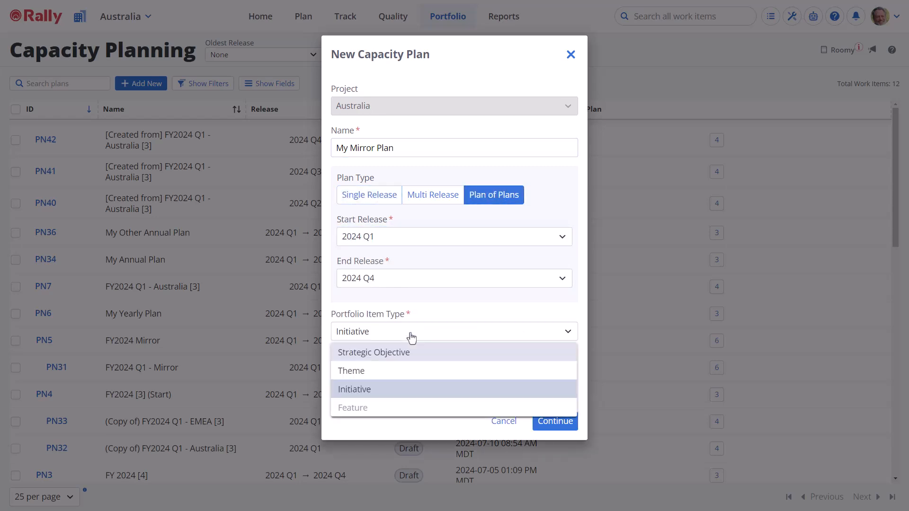
left_click(387, 393)
left_click(357, 390)
left_click(555, 420)
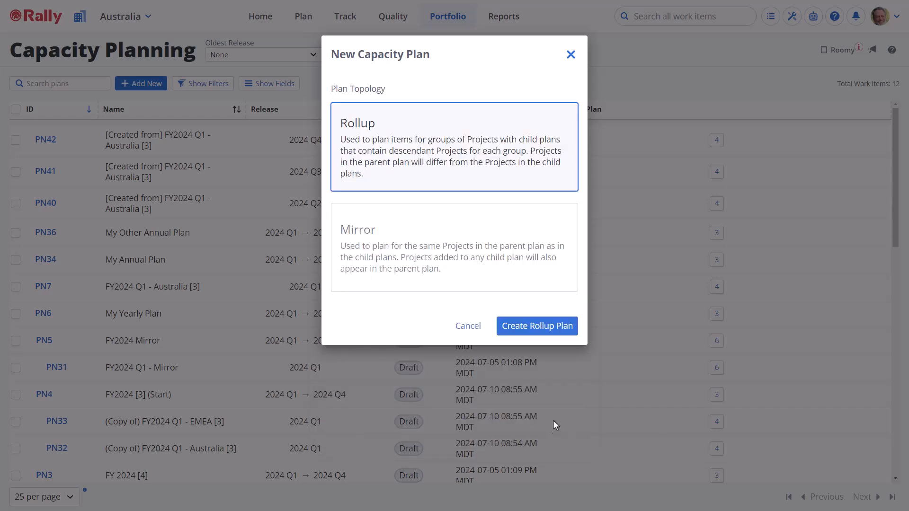
left_click(432, 284)
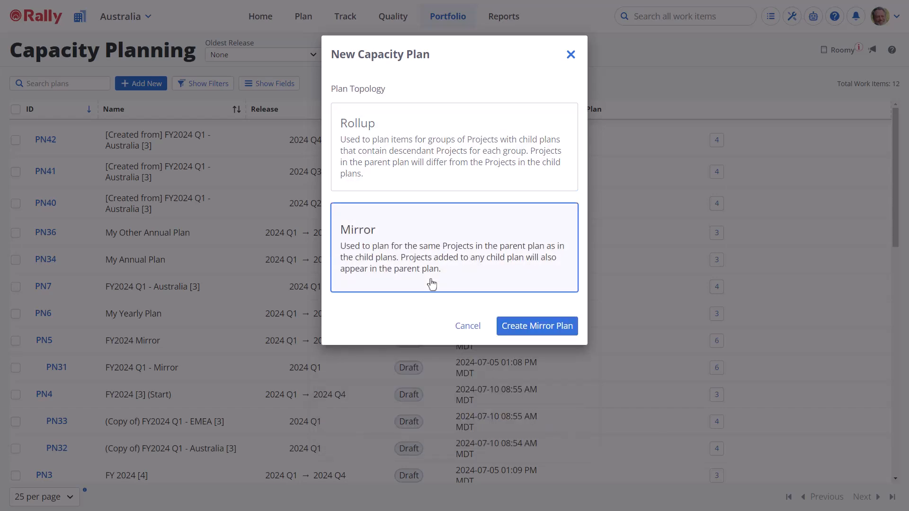
left_click(521, 333)
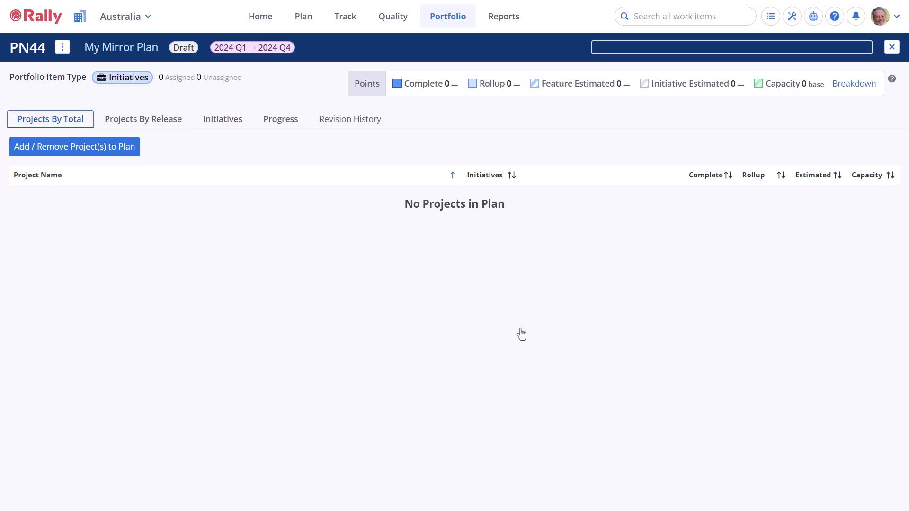
Step: Connect the existing plan "FY2024 Q1 - Australia [3]" to the mirror plan's 2024 Q1 and add all suggested initiatives
left_click(169, 123)
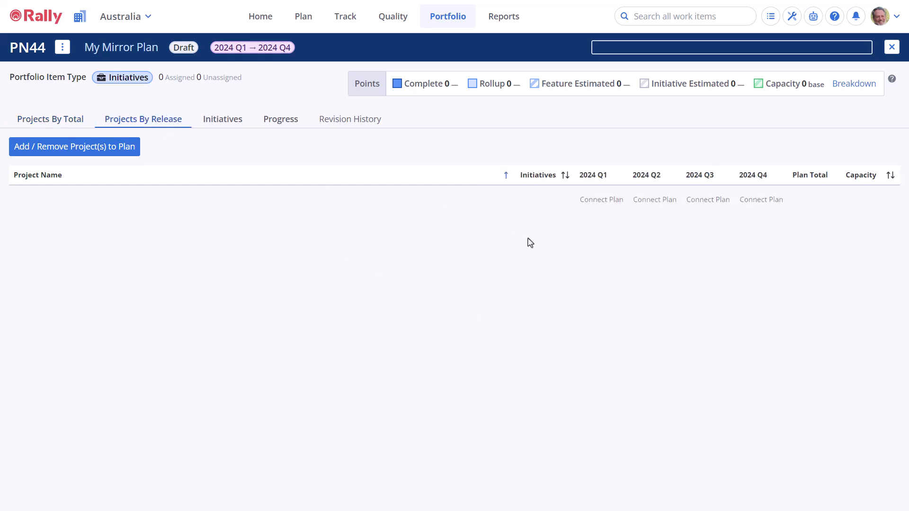
left_click(583, 201)
left_click(368, 116)
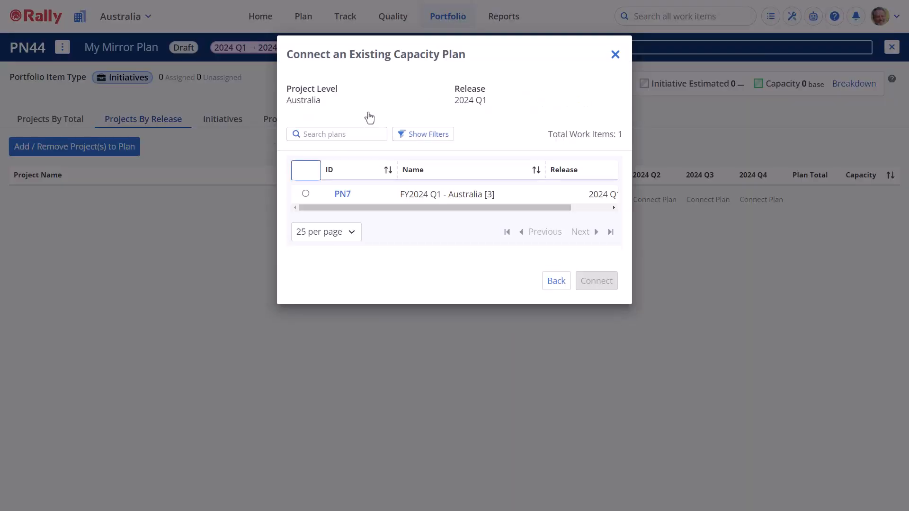
left_click(305, 194)
left_click(598, 283)
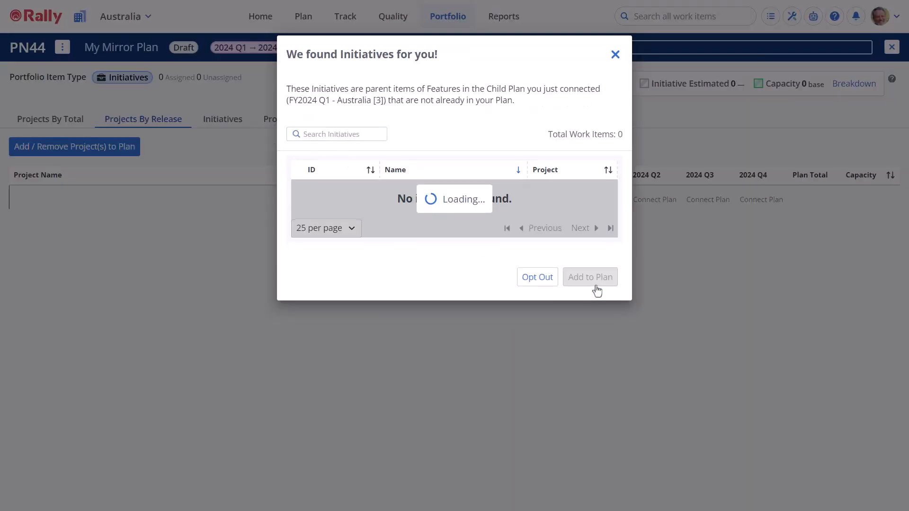
left_click(297, 169)
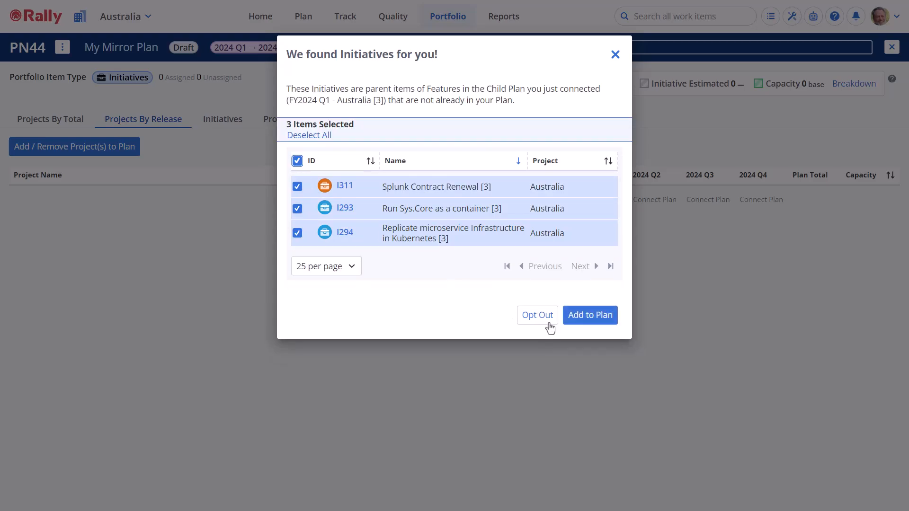
left_click(590, 321)
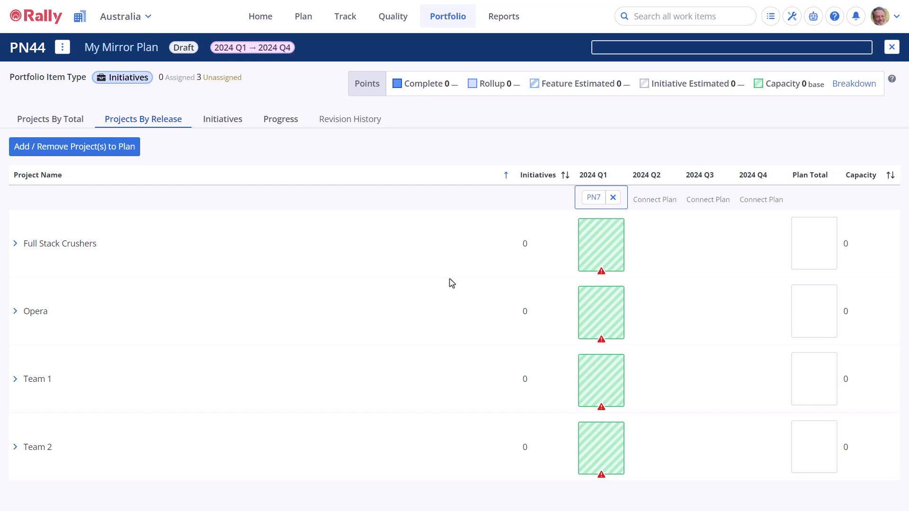
Step: Examine the teams under Australia's Melbourne and Sydney projects and open the child plan connected to 2024 Q1
left_click(129, 23)
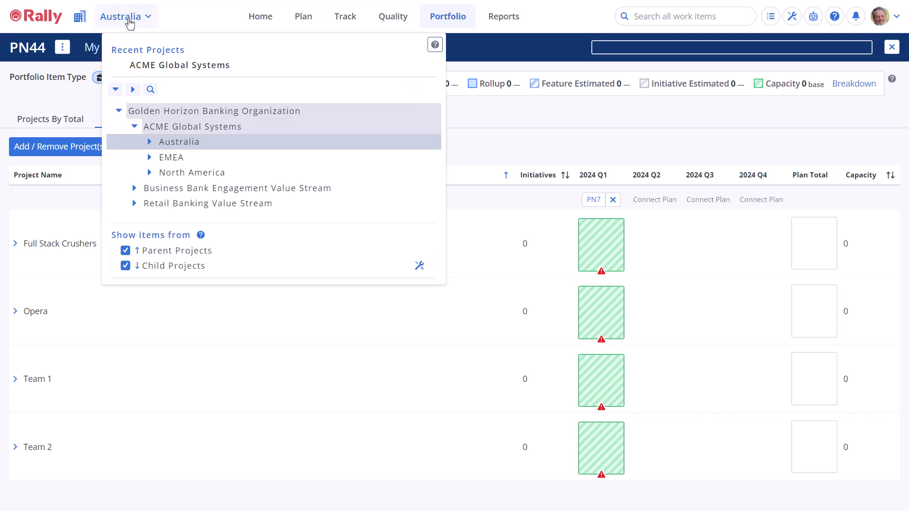
left_click(149, 142)
left_click(164, 158)
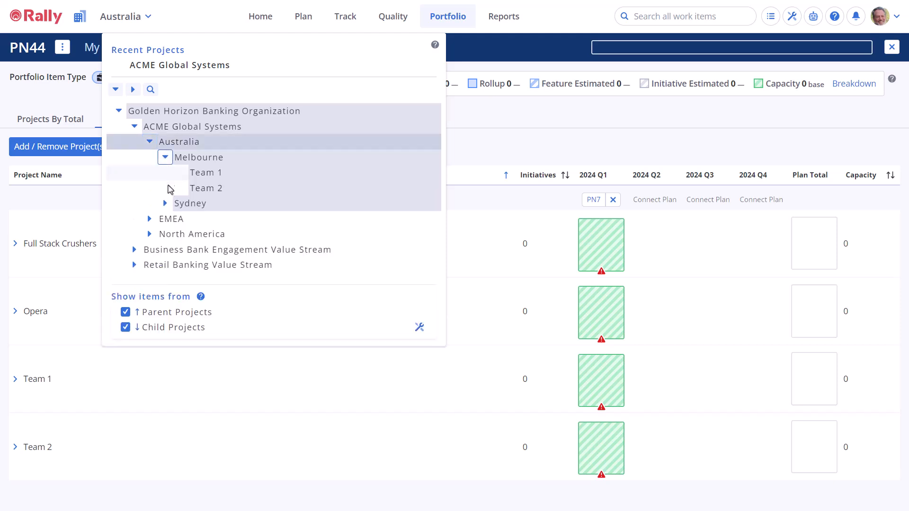
left_click(165, 204)
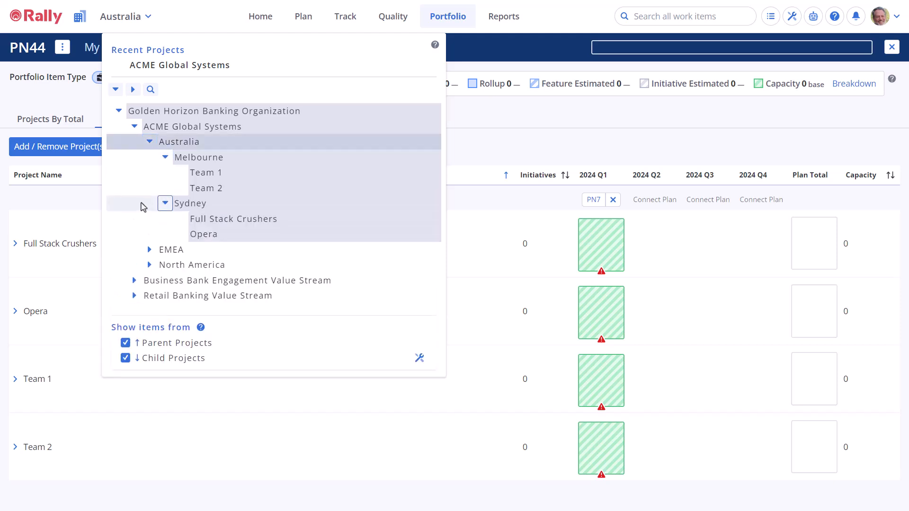
left_click(591, 201)
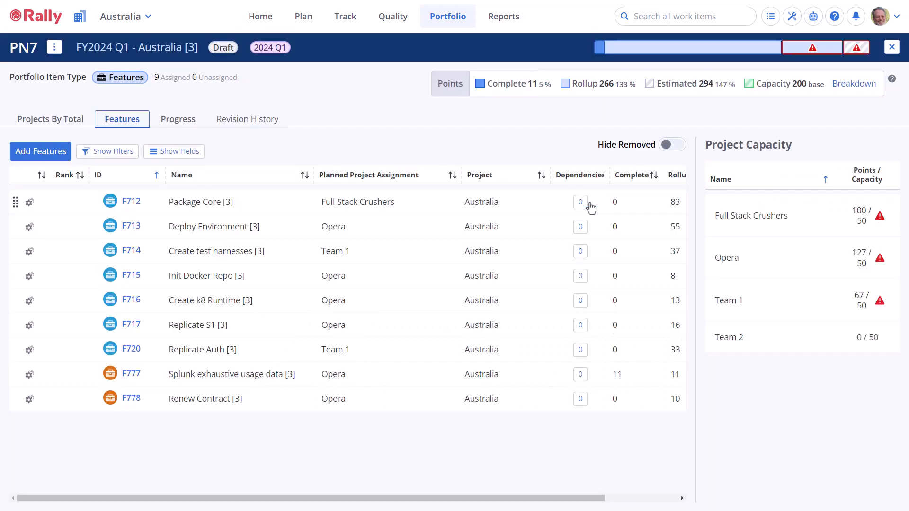
Step: Review the mirror plan's projects by total and by release, and open the child plan connected to 2024 Q1
left_click(81, 121)
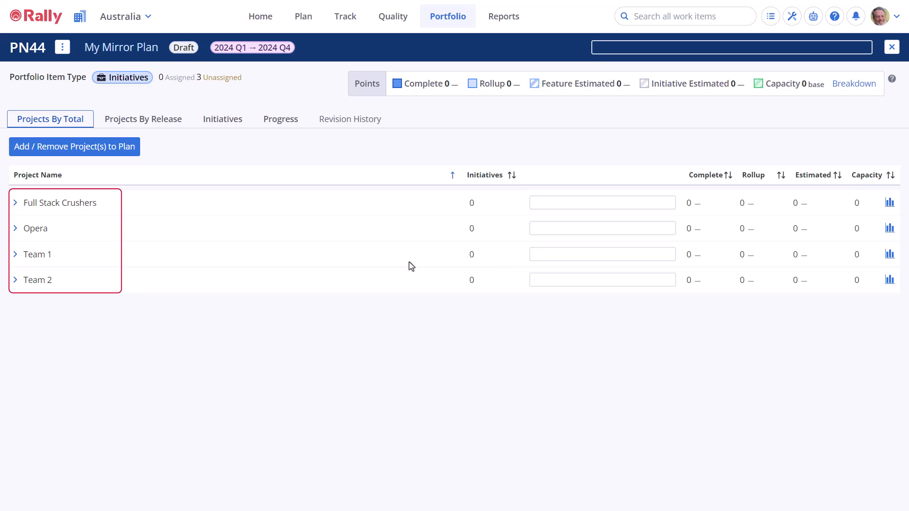
left_click(160, 124)
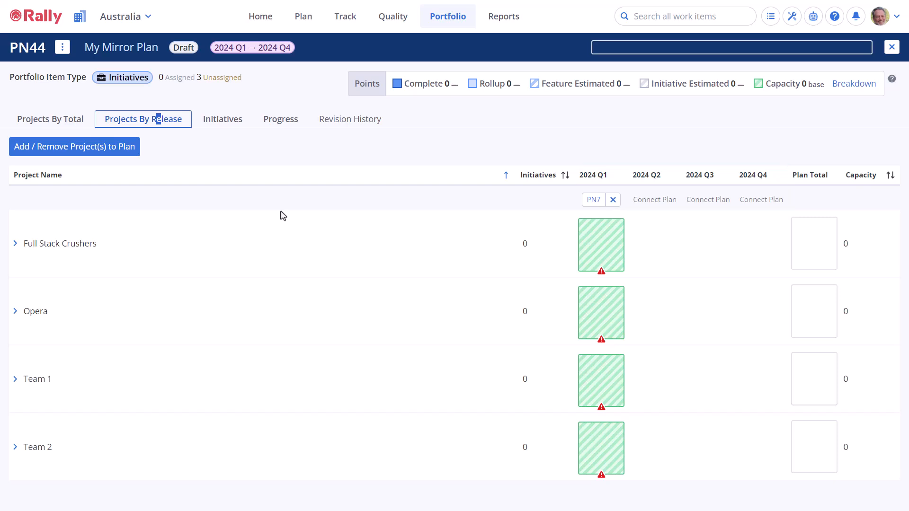
left_click(592, 200)
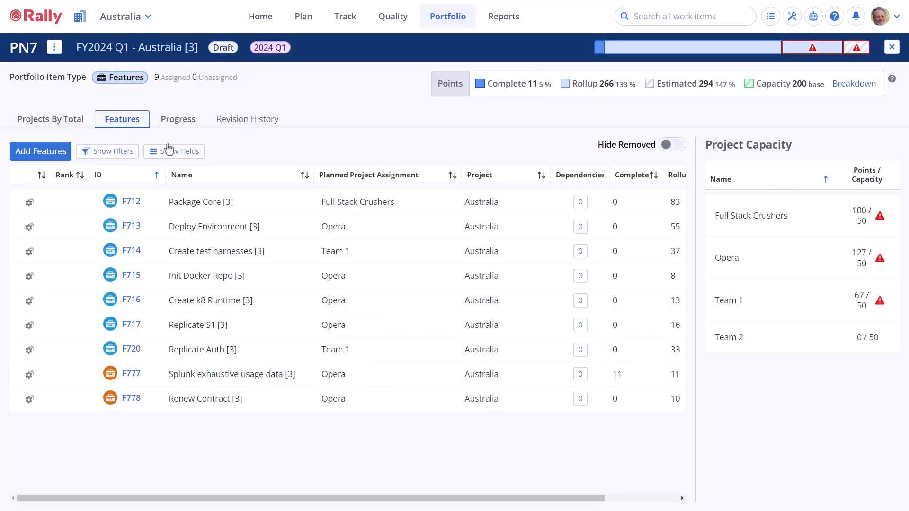
Step: Add EMEA's Always Time For Wine, Leaning Tower of Pasta, Prague For the Win and Vienna's Finest to the 2024 Q1 child plan and close it
left_click(71, 125)
left_click(90, 150)
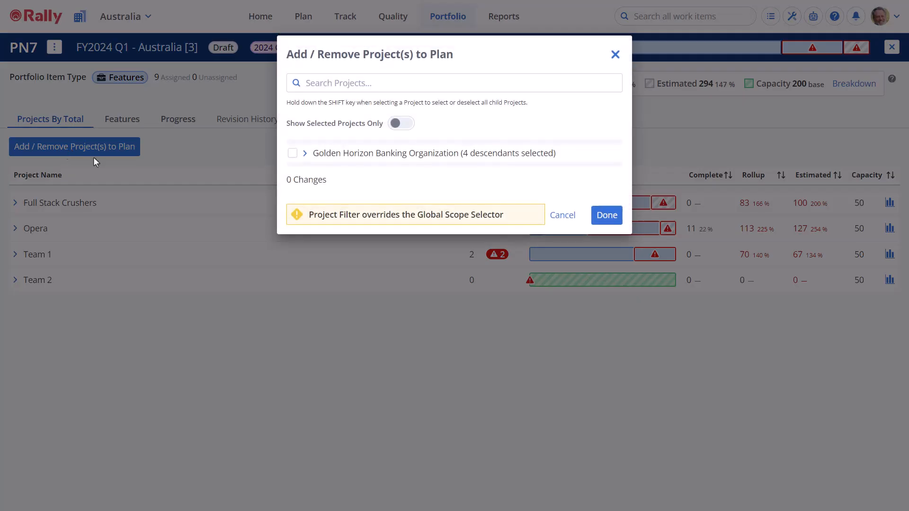
left_click(305, 154)
left_click(314, 171)
left_click(327, 206)
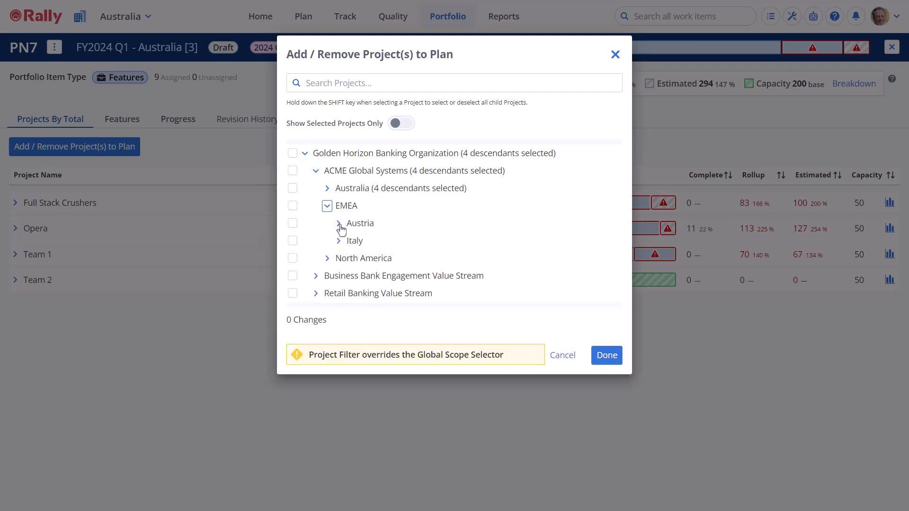
left_click(338, 223)
left_click(338, 272)
left_click(293, 240)
left_click(293, 254)
left_click(293, 287)
left_click(292, 304)
left_click(606, 418)
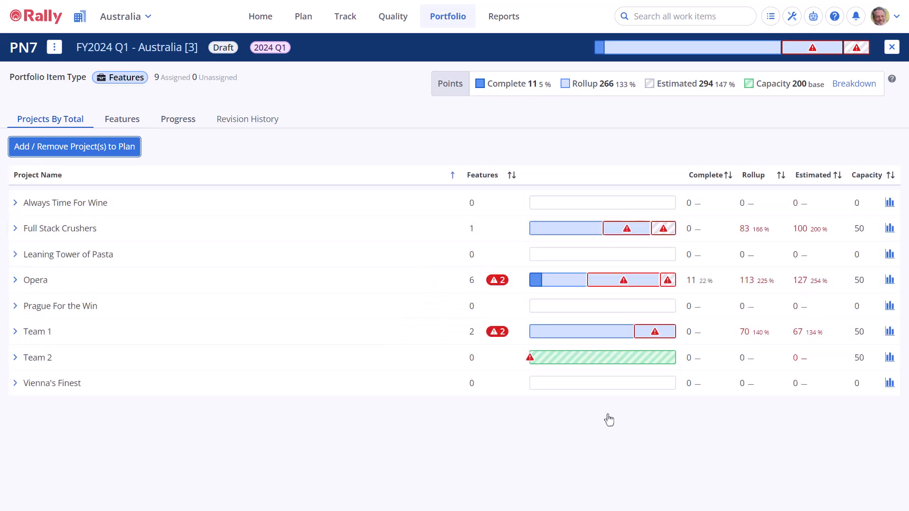
left_click(892, 47)
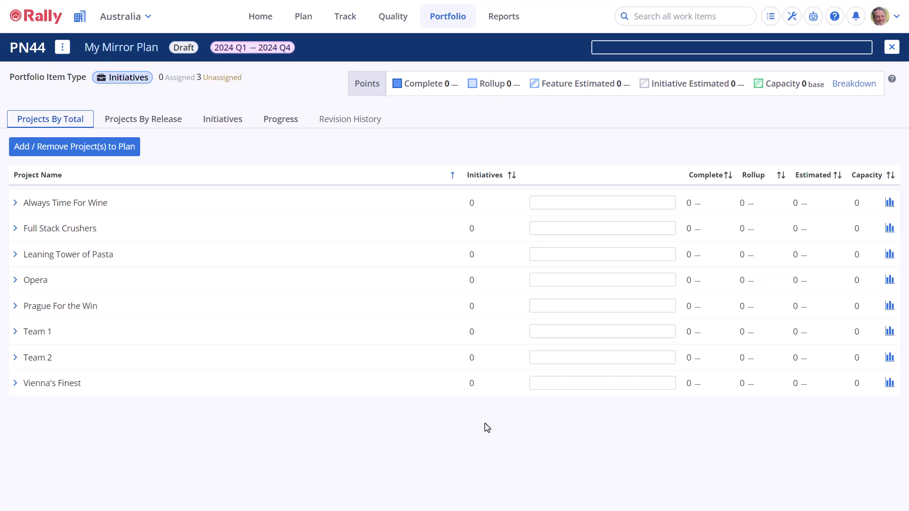
Step: Create and connect a new child plan for the mirror plan's 2024 Q2, based on the old plan "FY2024 Q3 - Australia [3]"
left_click(162, 121)
left_click(633, 204)
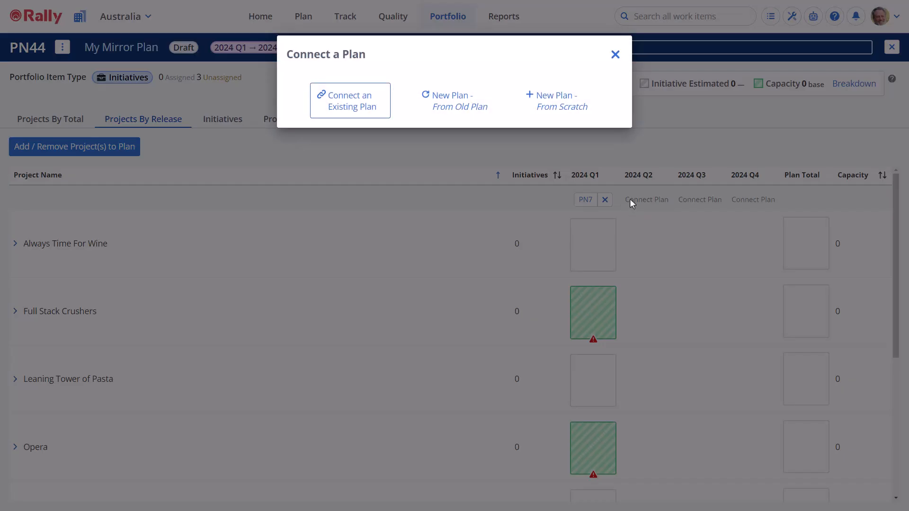
left_click(450, 115)
scroll(502, 263, "down", 2)
scroll(502, 262, "down", 4)
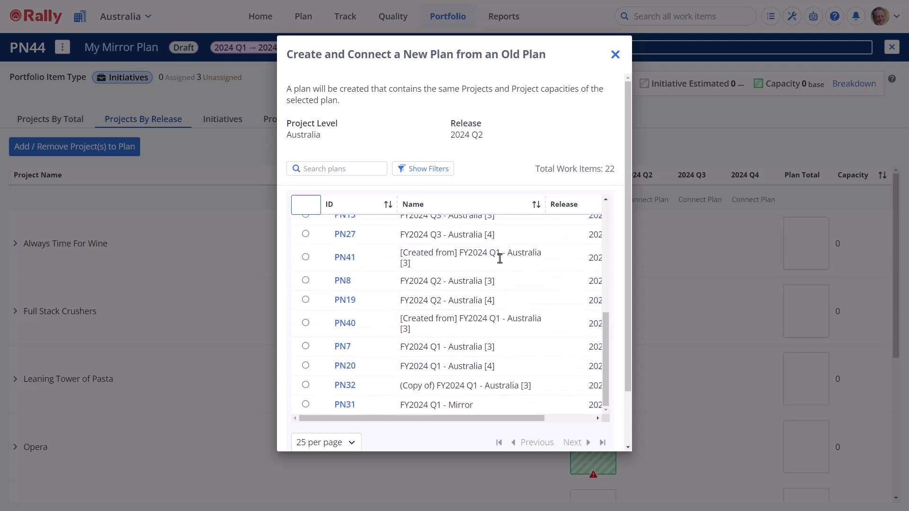
scroll(499, 260, "up", 1)
left_click(305, 262)
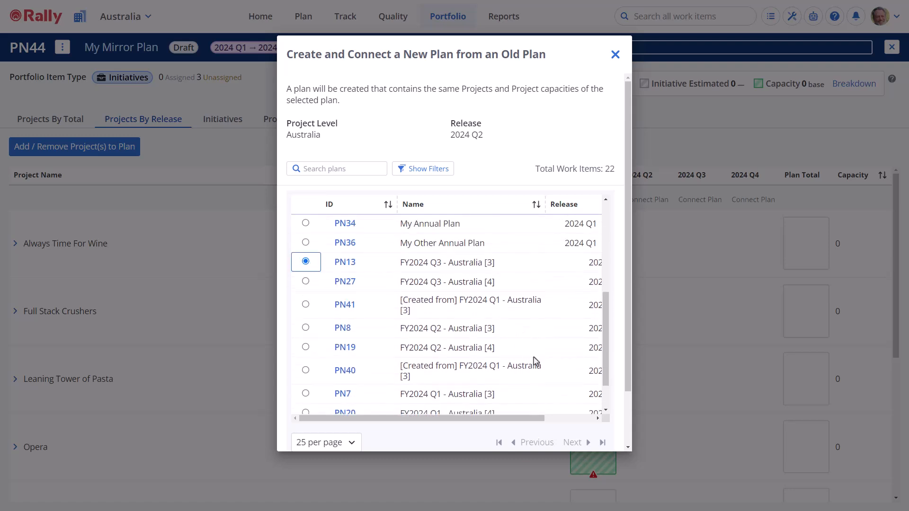
scroll(542, 371, "down", 2)
scroll(613, 404, "down", 3)
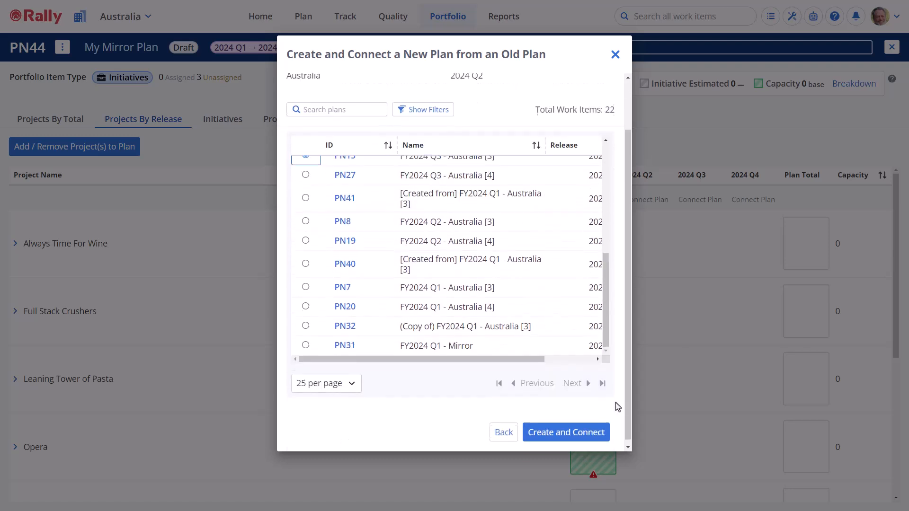
left_click(595, 430)
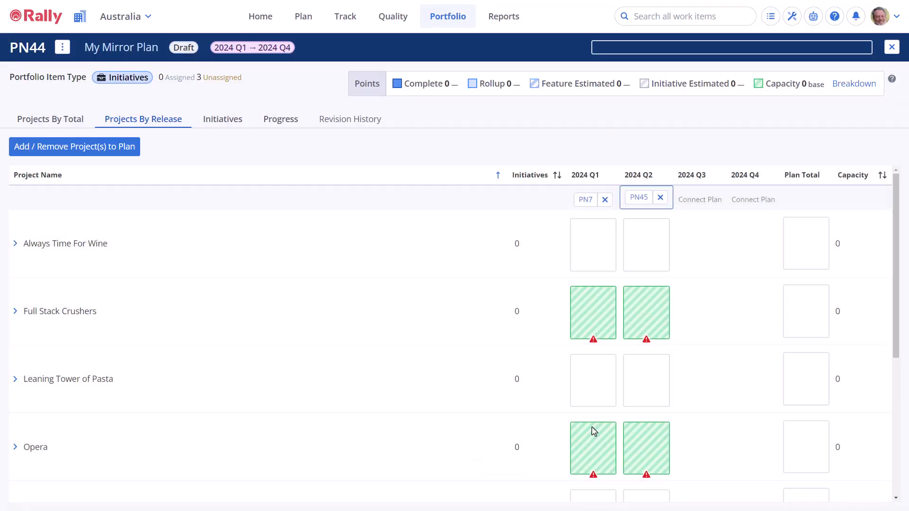